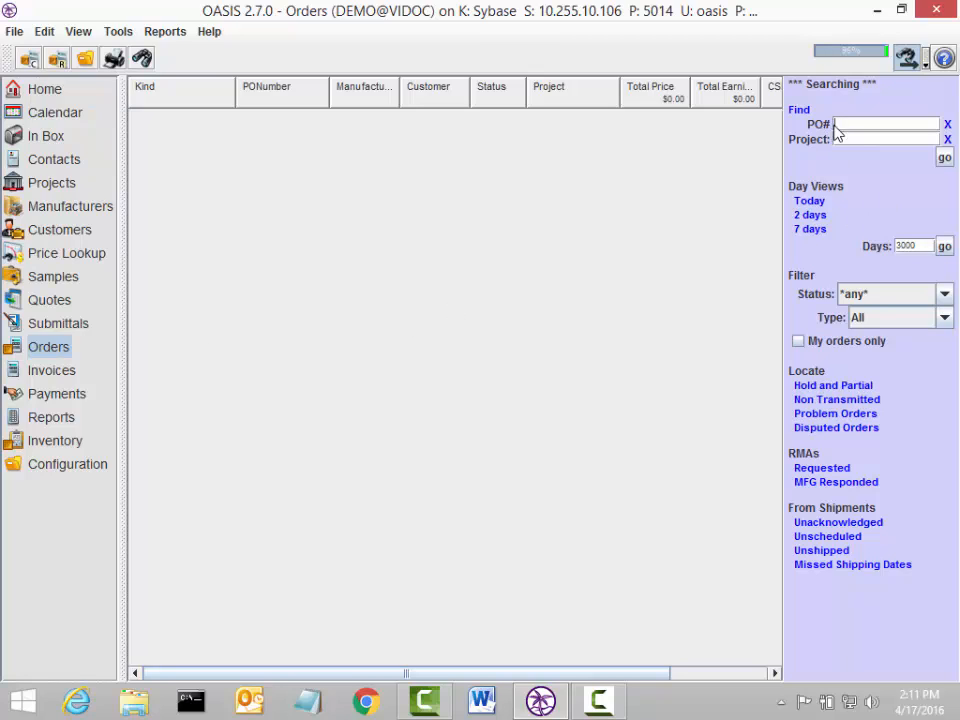
Step: Search orders for the PO number and, with no match found, start a new commission order
type("the po number")
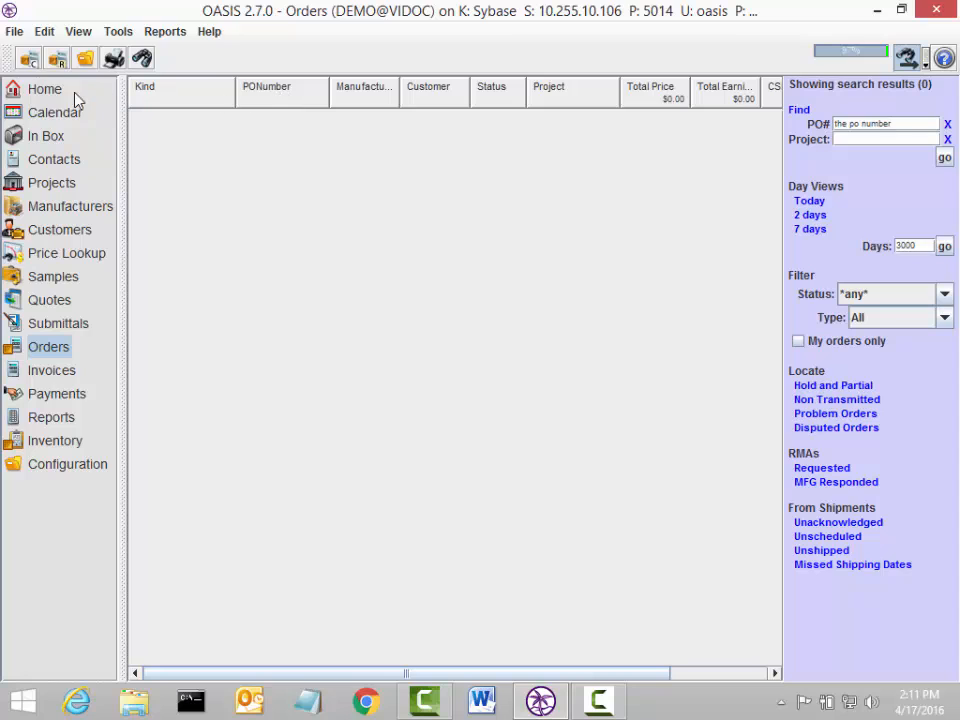
left_click(15, 31)
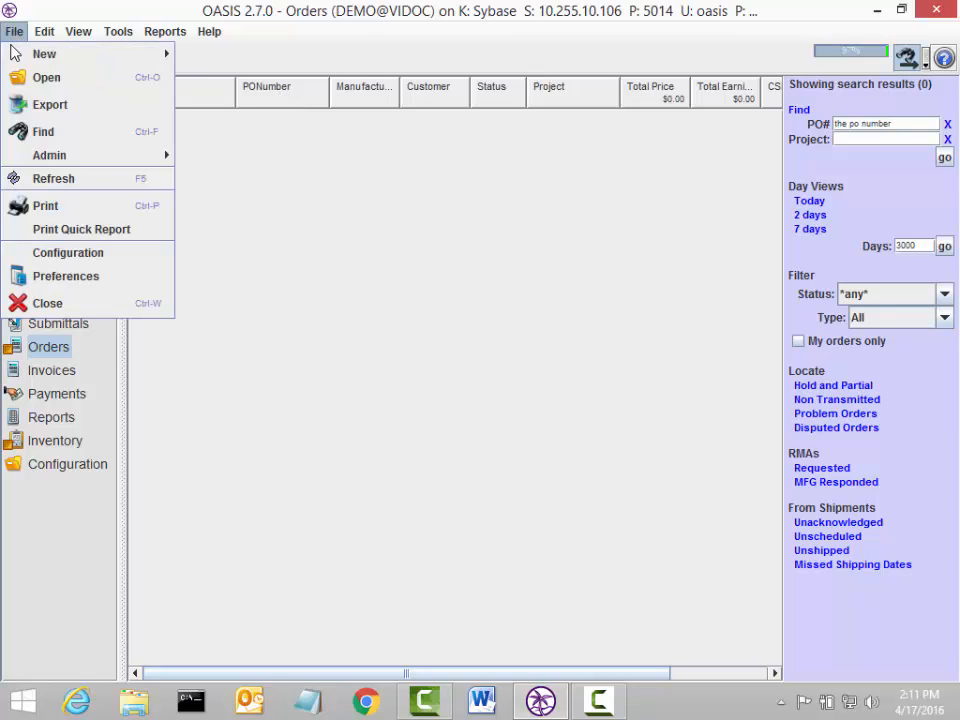
mouse_move(98, 57)
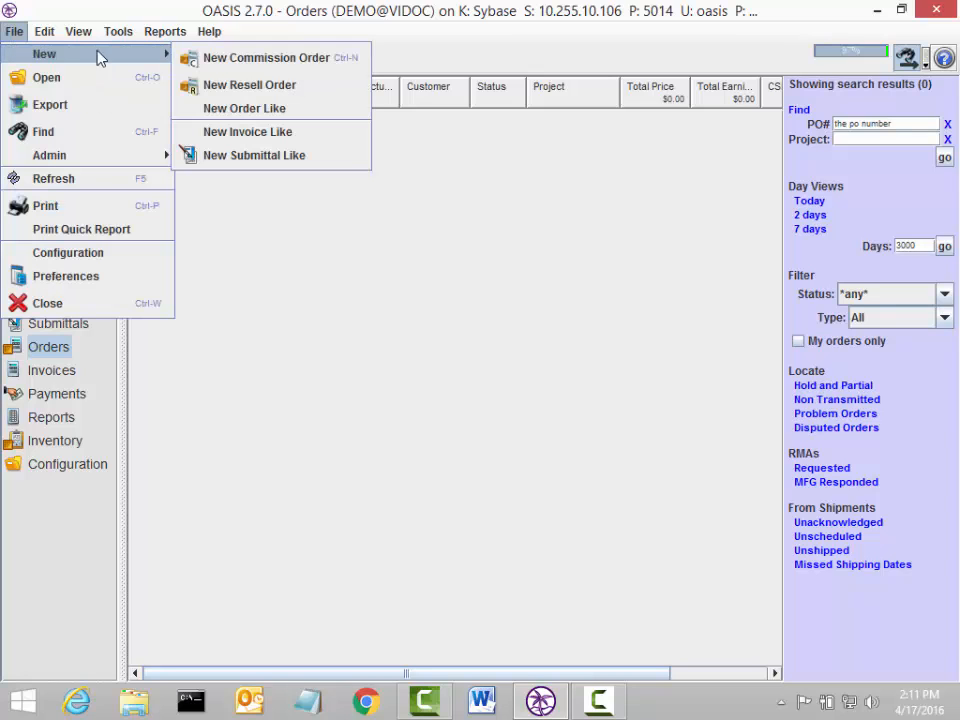
left_click(256, 60)
Step: Make the new order a release order with manufacturer Fundamental Lighting (fundl)
left_click(355, 416)
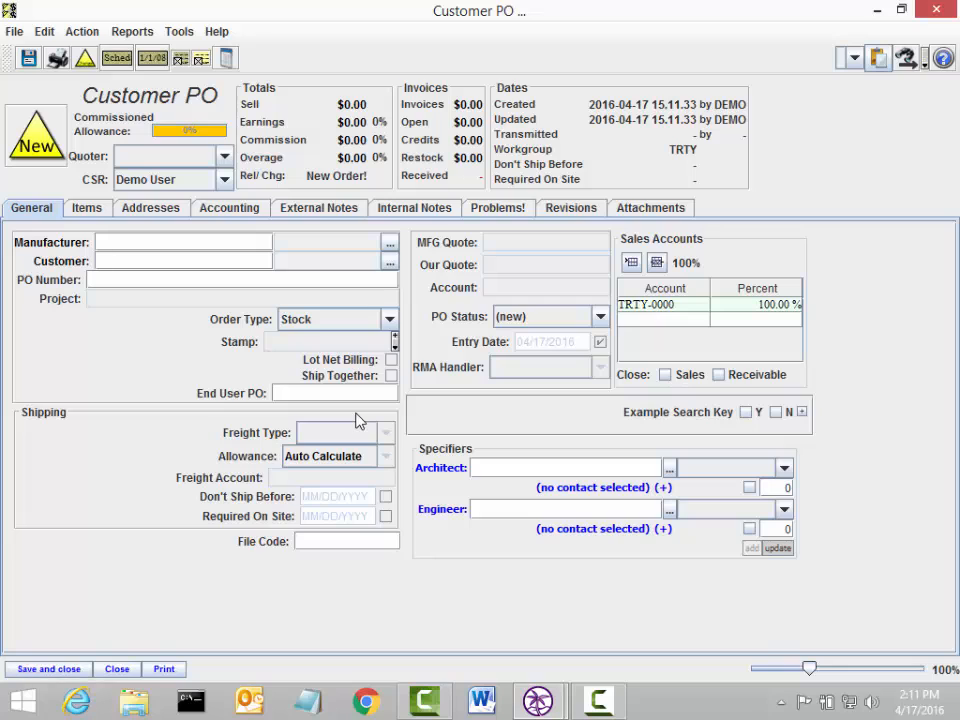
type("fundl")
key("Tab")
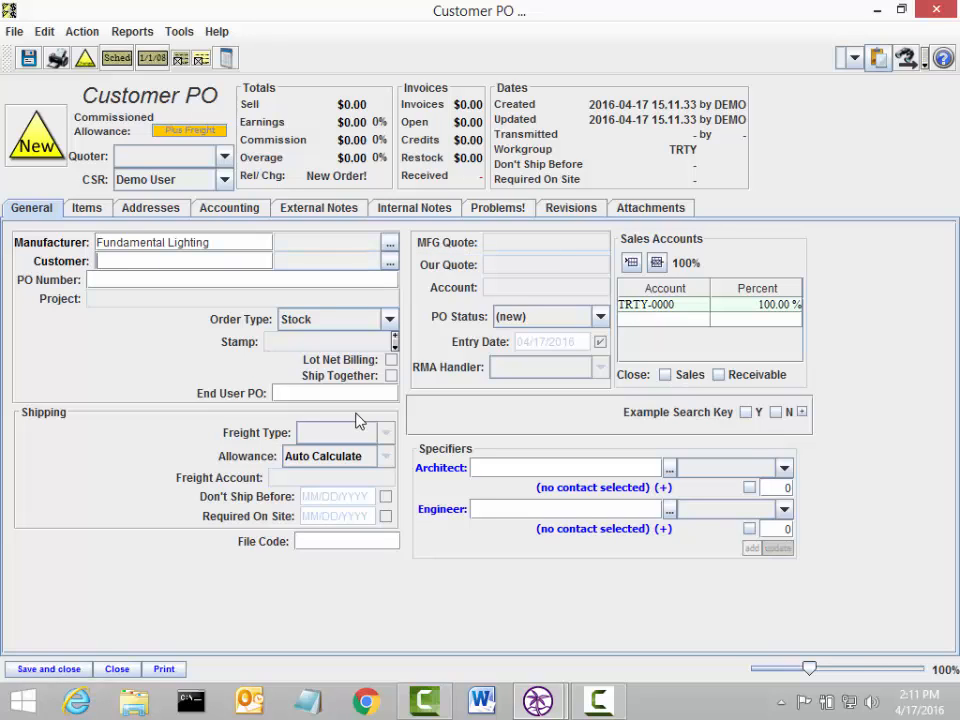
Step: Set the customer to All-Around Lighting Supply and choose its contact
type("al")
key("BackSpace")
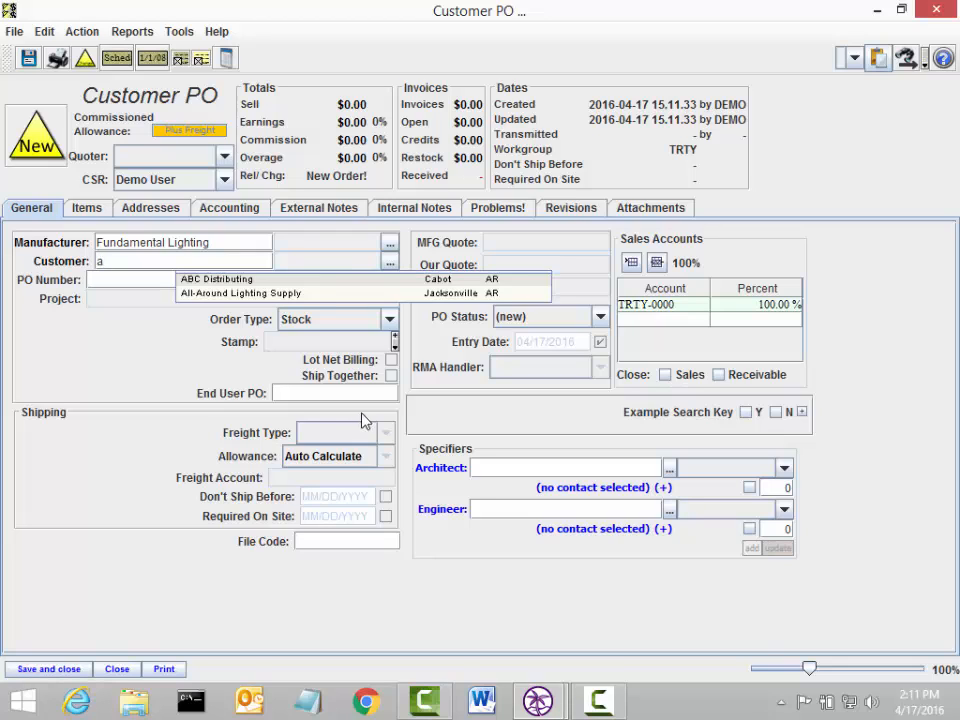
left_click(273, 292)
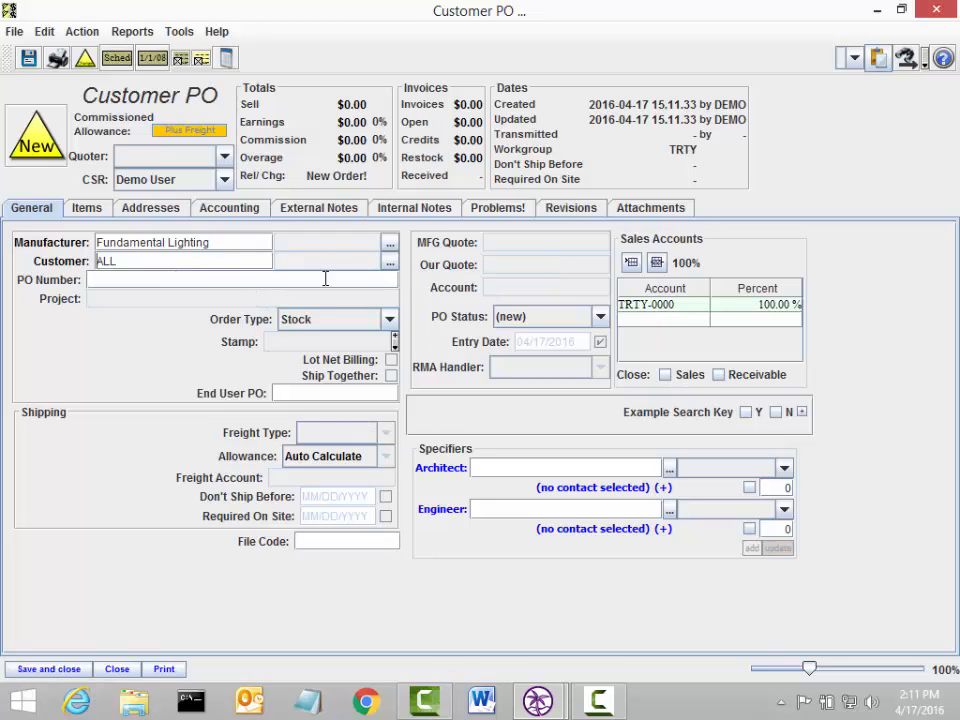
left_click(390, 261)
left_click(310, 255)
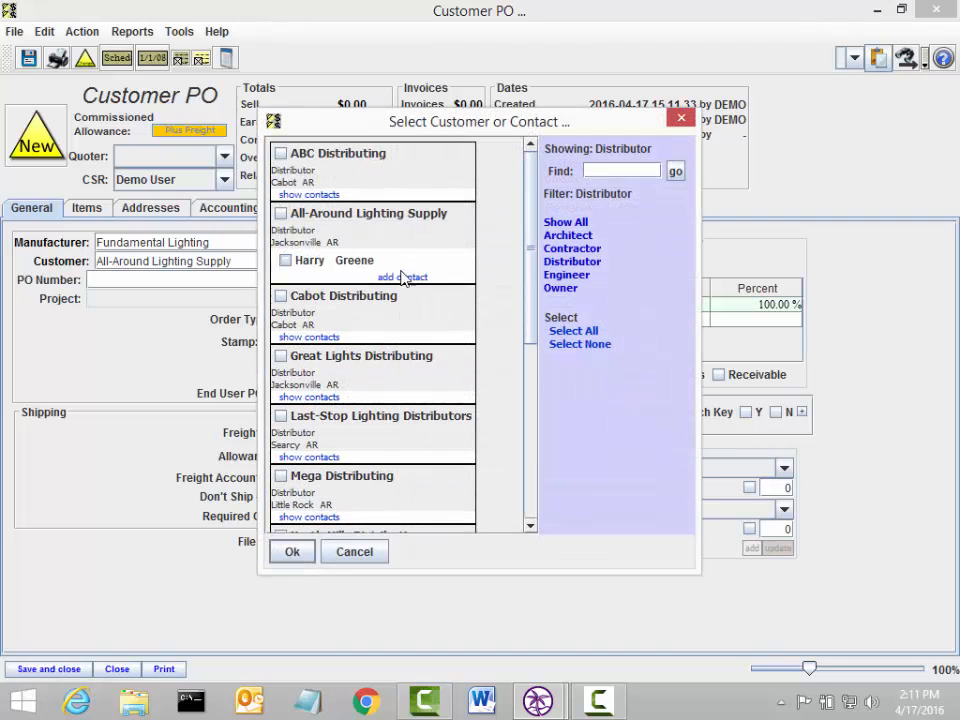
double_click(310, 268)
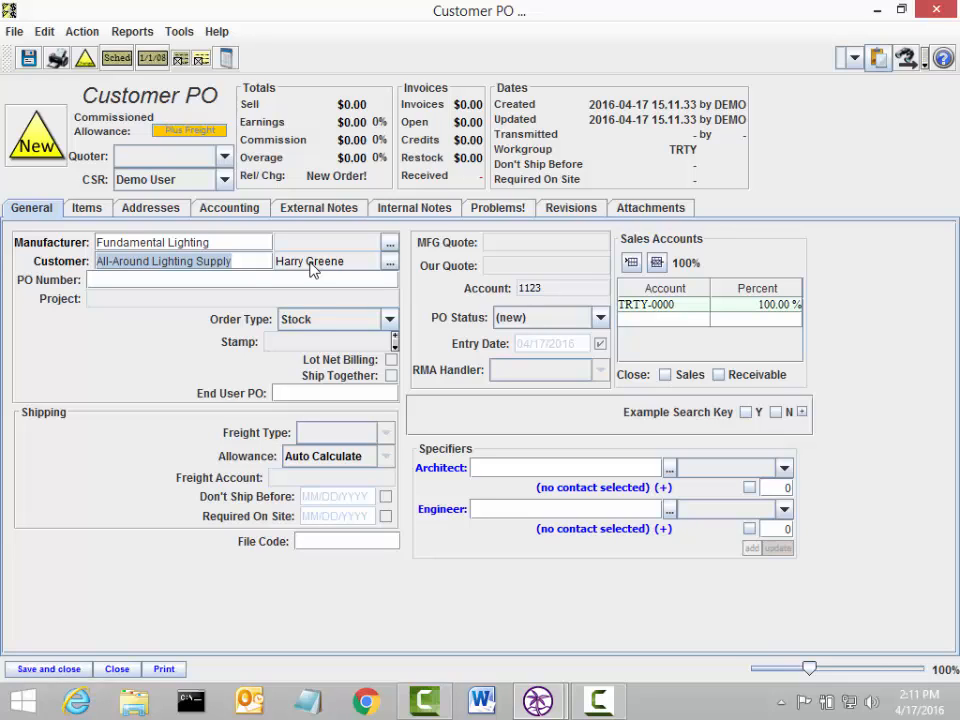
Step: Enter PO number 'the po number', project 'joe garage' as a non-project order, and stamp STAMP
left_click(238, 279)
type("th")
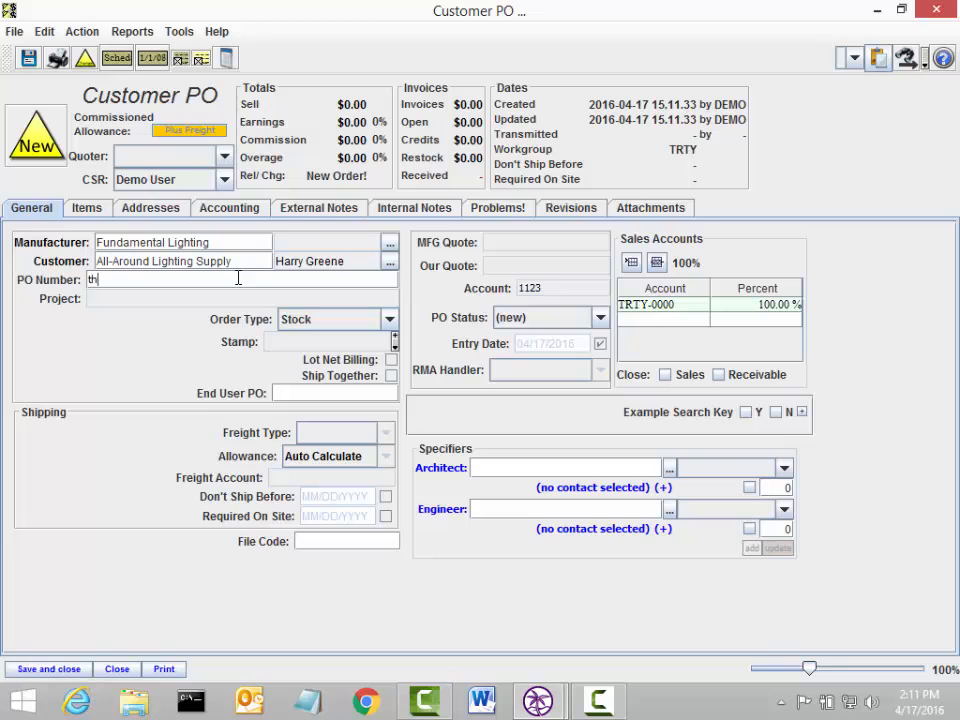
type("e po number")
key("Tab")
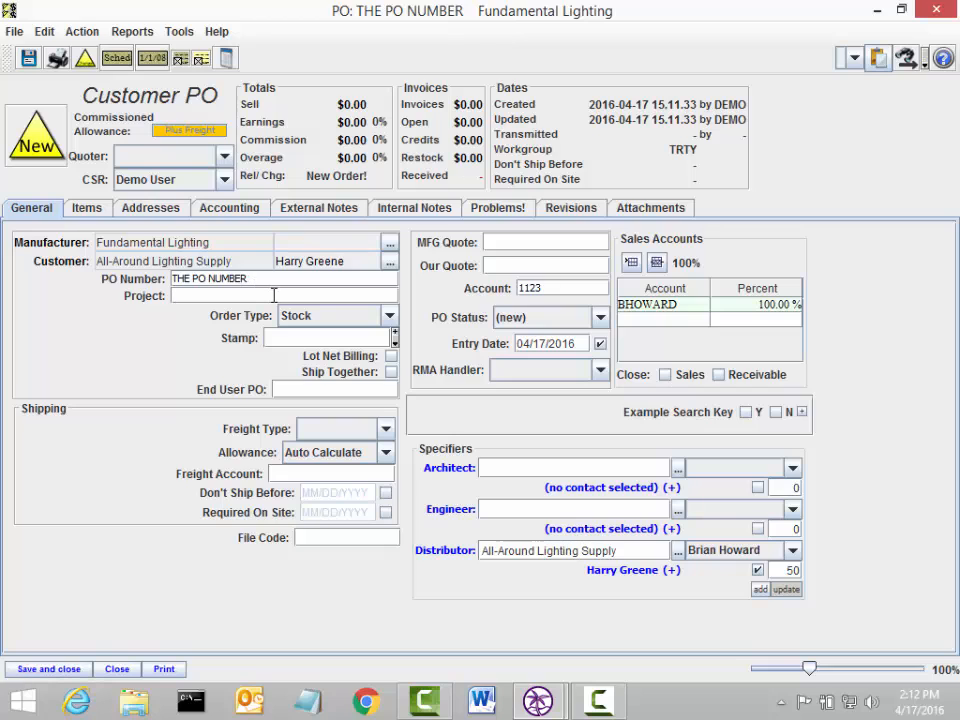
type("joe garage")
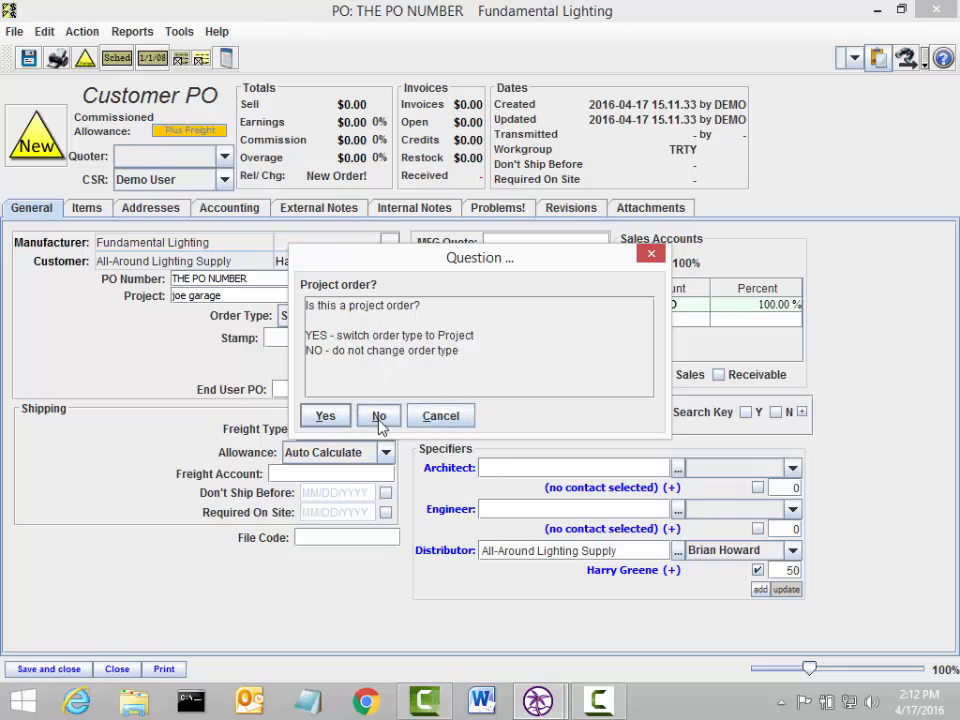
left_click(379, 416)
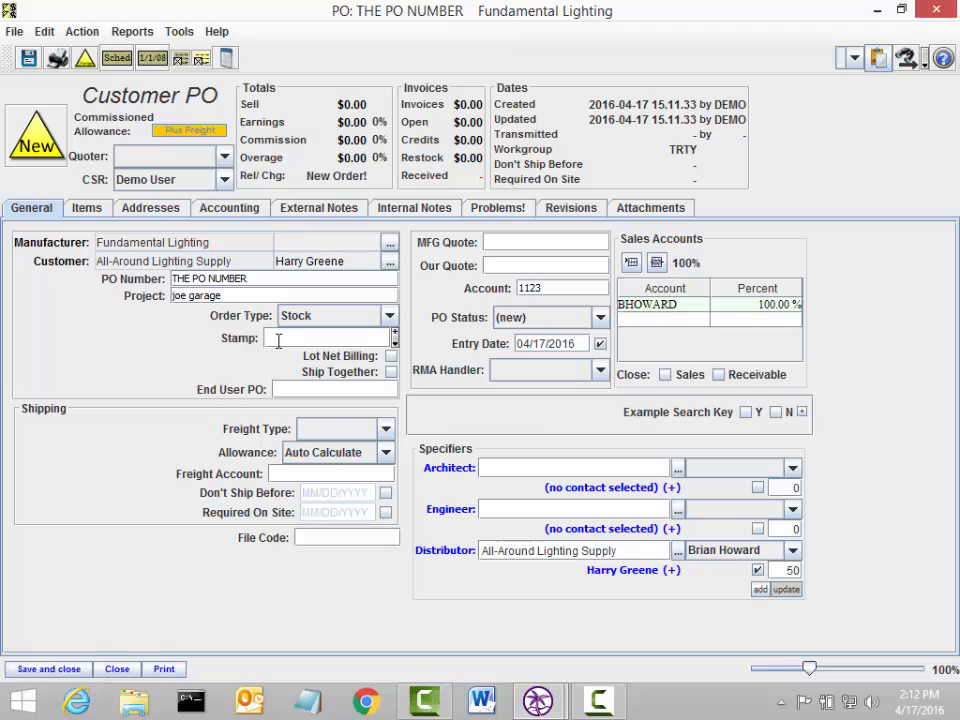
type("STAMP")
left_click(315, 430)
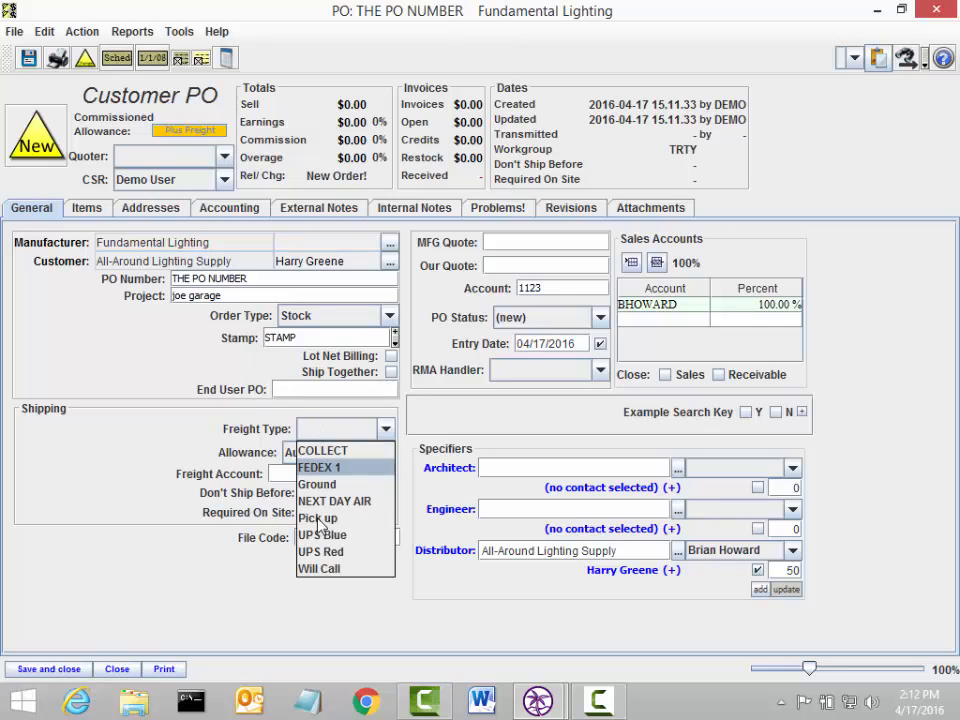
left_click(233, 445)
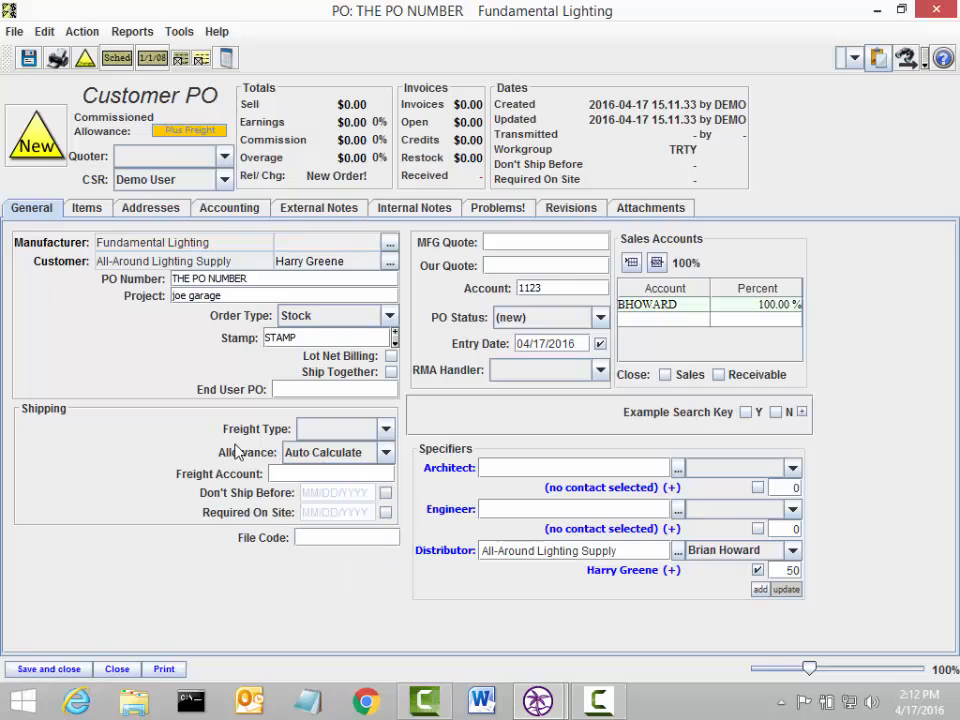
left_click(299, 455)
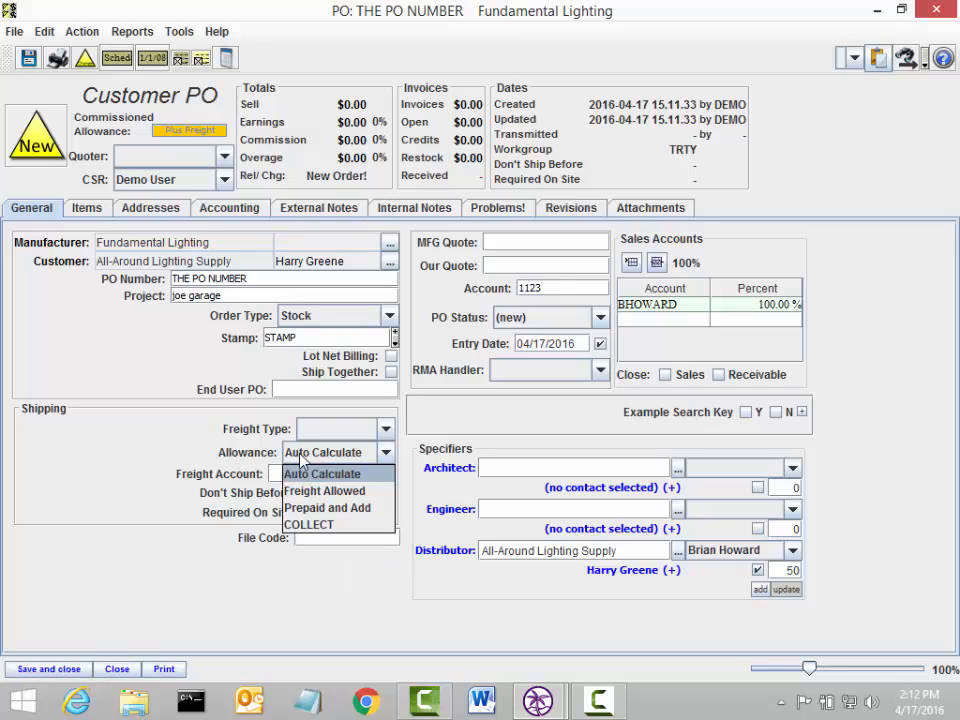
left_click(266, 456)
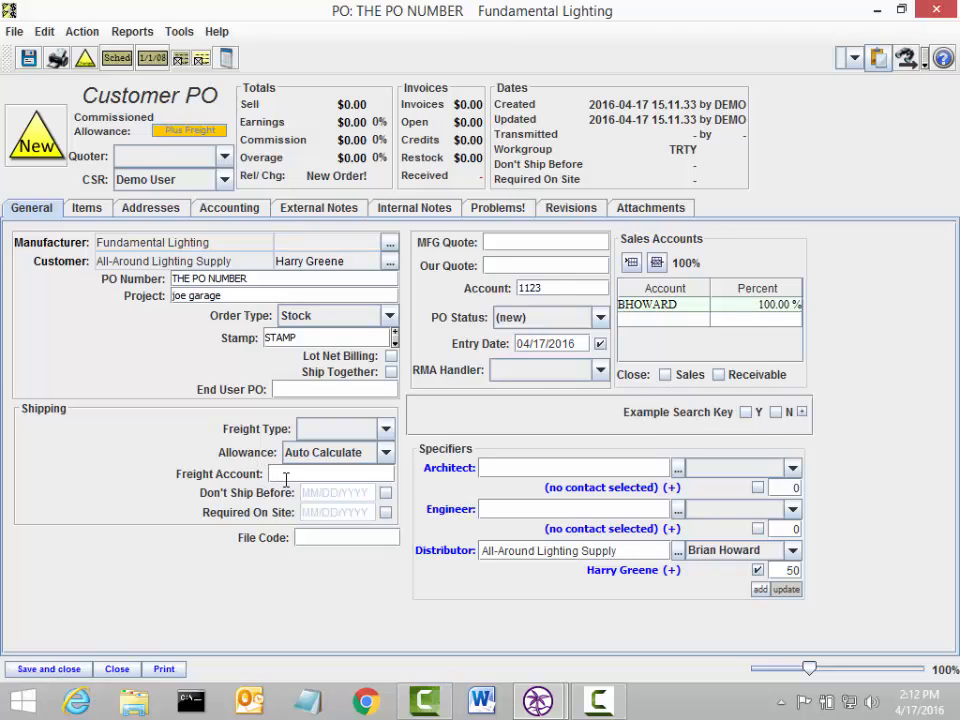
left_click(502, 240)
Step: Add a first item line with quantity 10 and part HOUSING
left_click(86, 207)
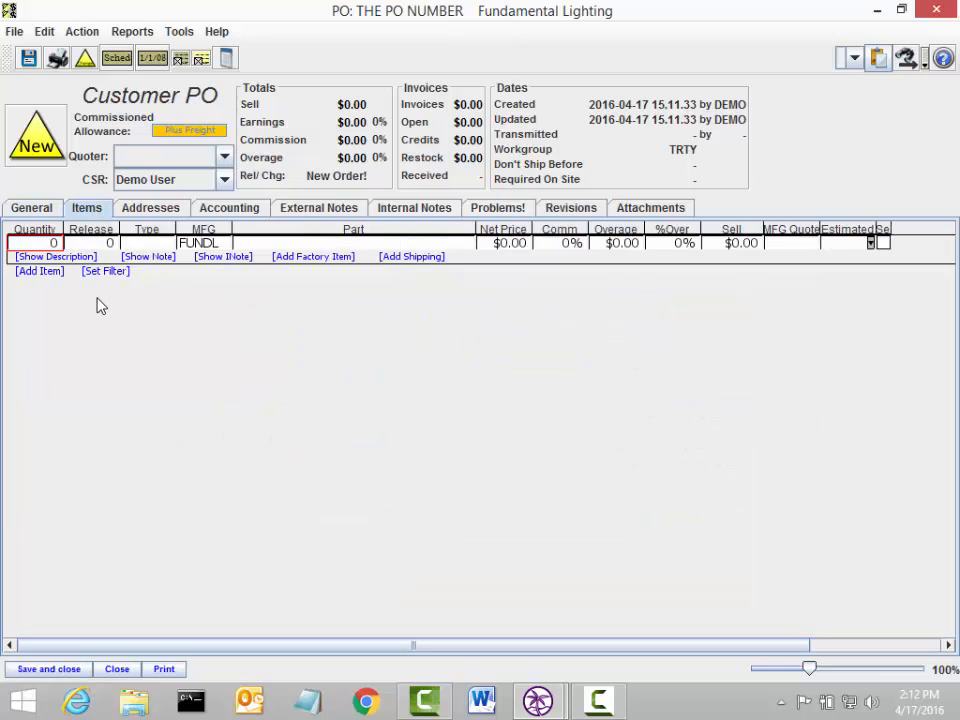
type("10")
key("Tab")
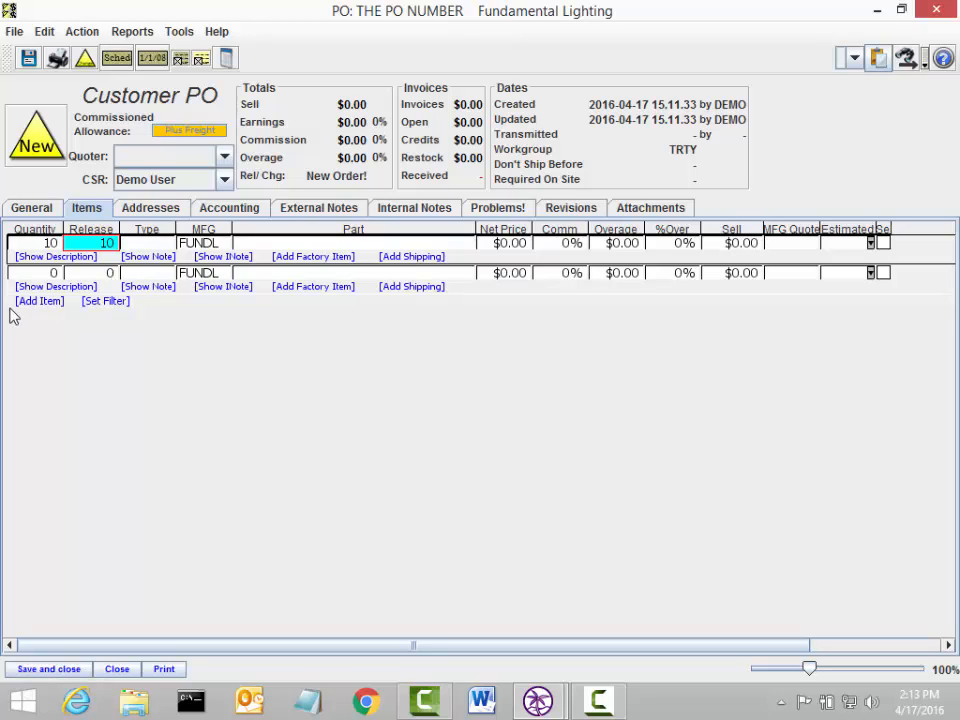
key("Tab")
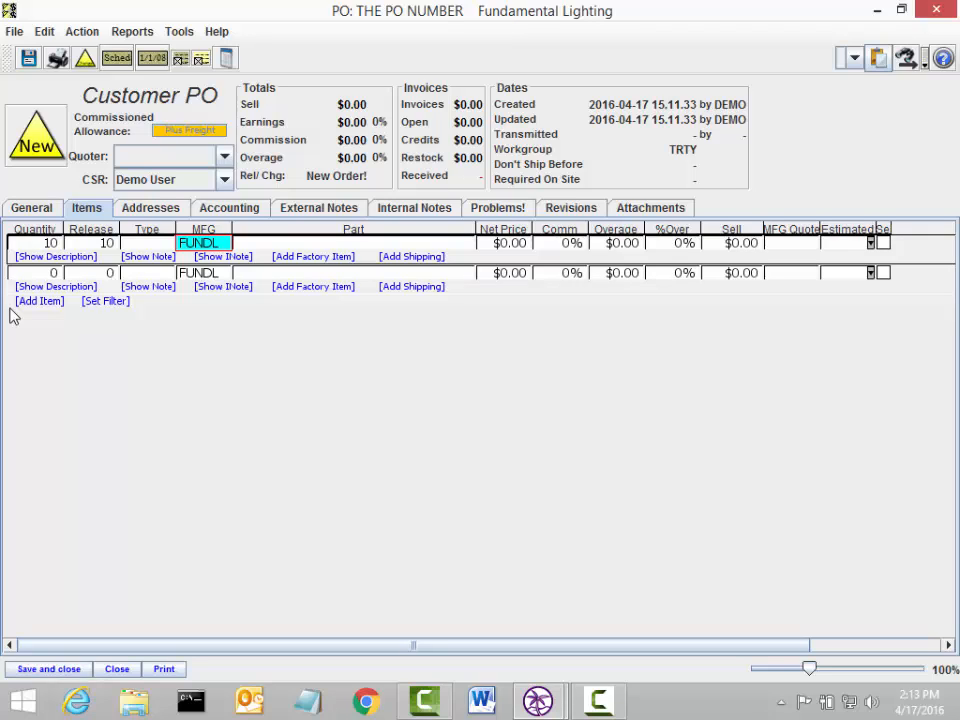
key("Tab")
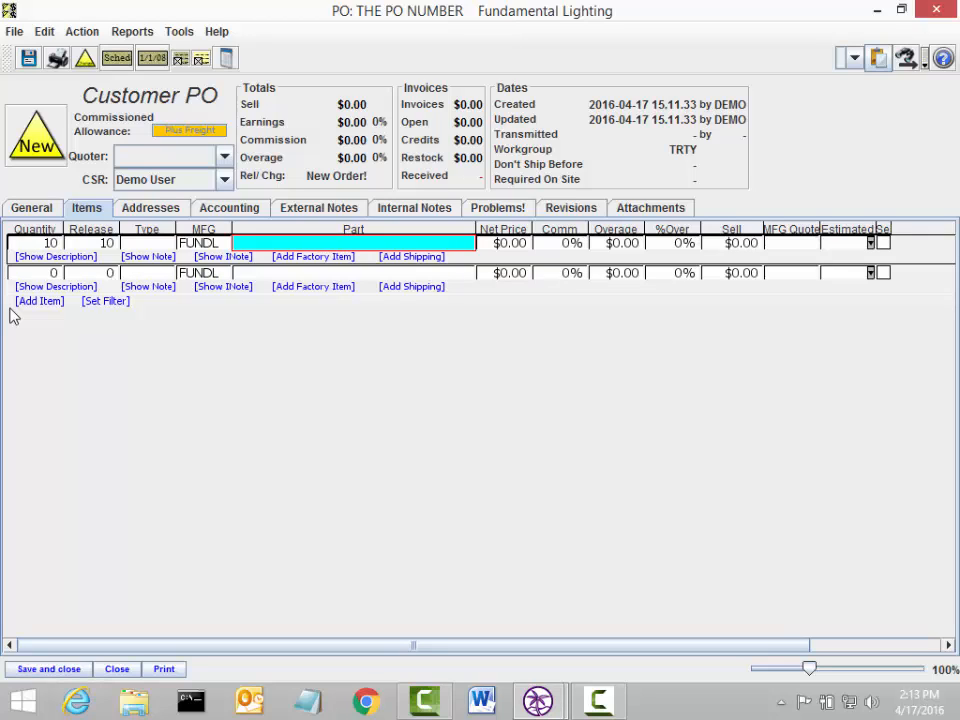
type("housing")
key("Tab")
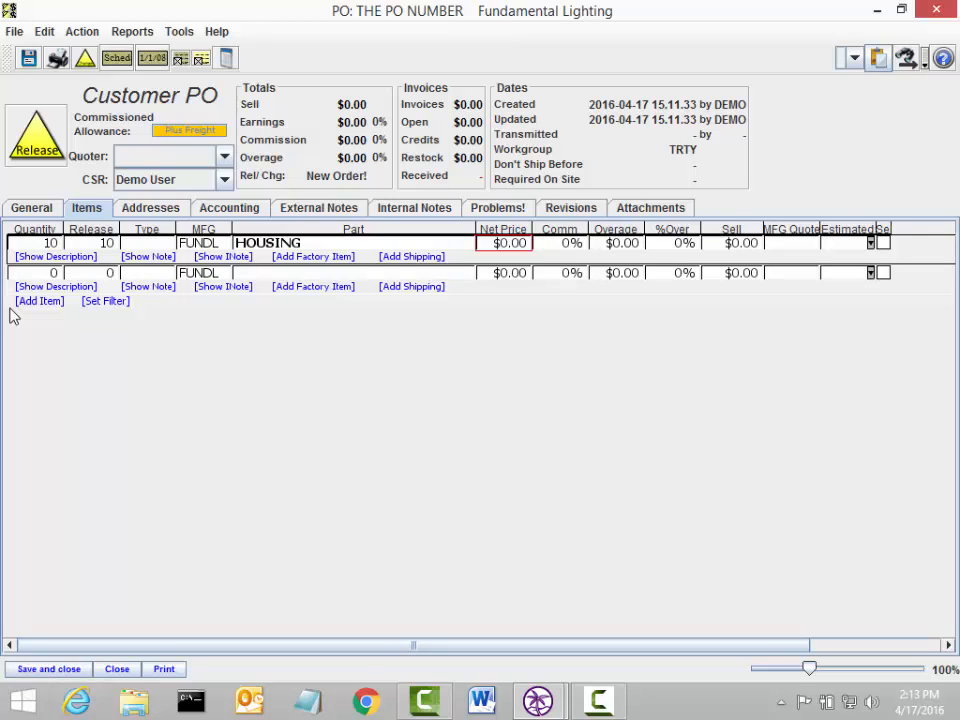
Step: Price the HOUSING line at $100.00 net with 10% commission, totaling $1,000.00 sell
type("100")
key("Tab")
type("10")
key("Tab")
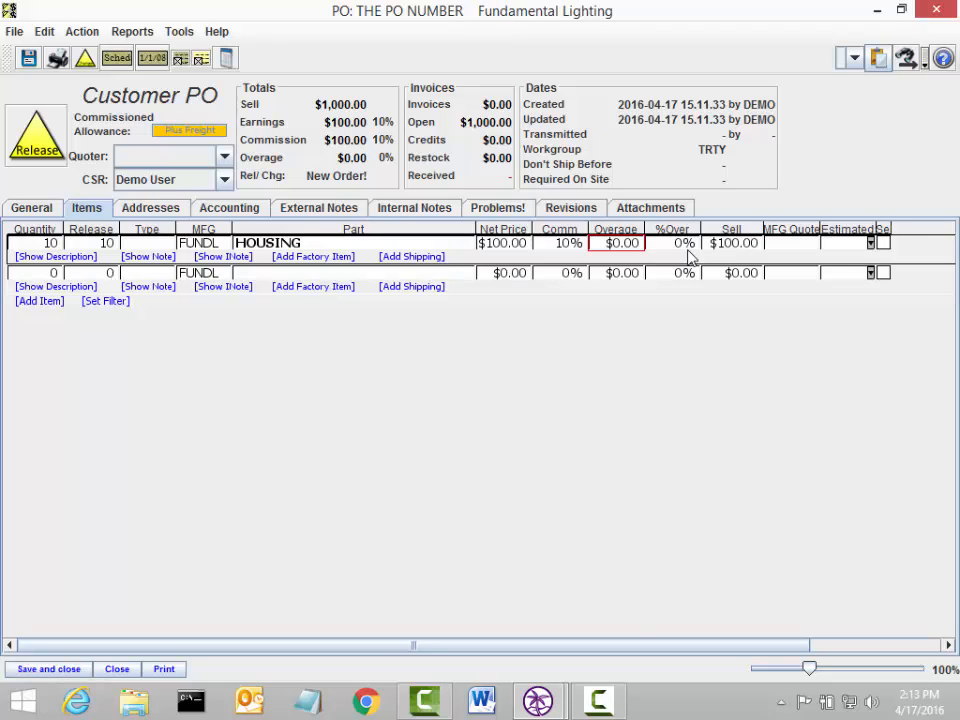
key("Tab")
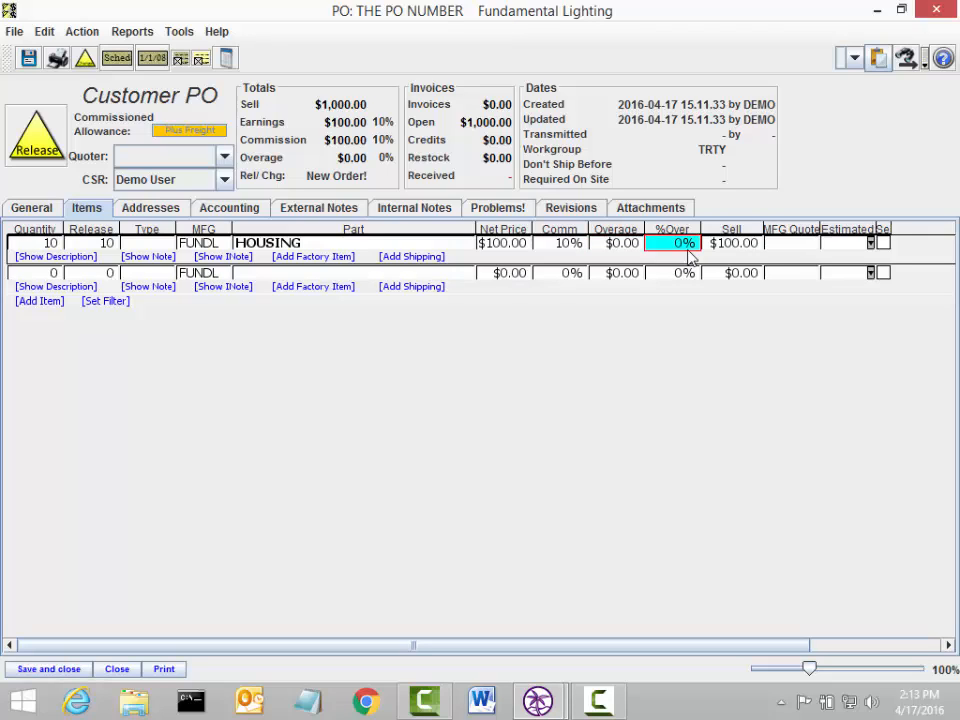
key("Tab")
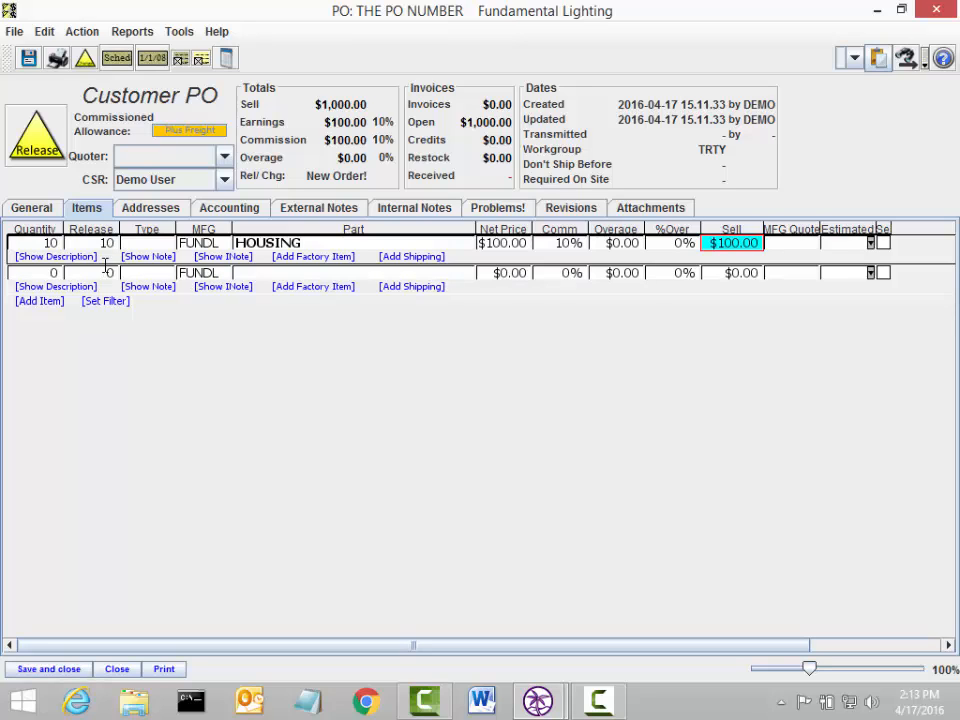
left_click(145, 210)
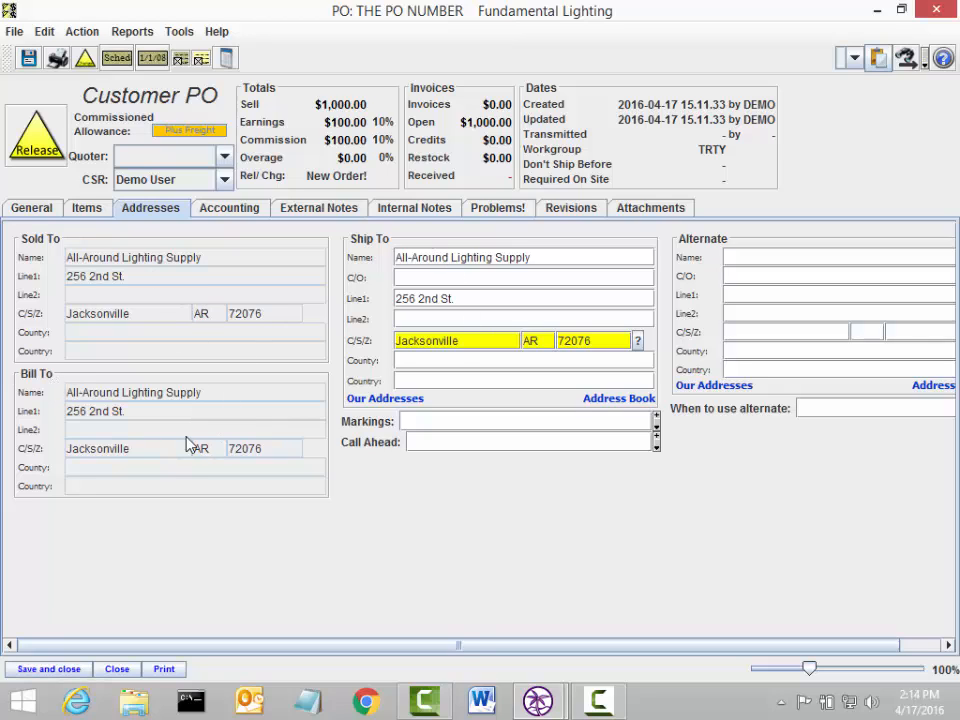
Step: Enter 'Mark all cartons with PO number' as the Ship To carton markings
left_click(559, 257)
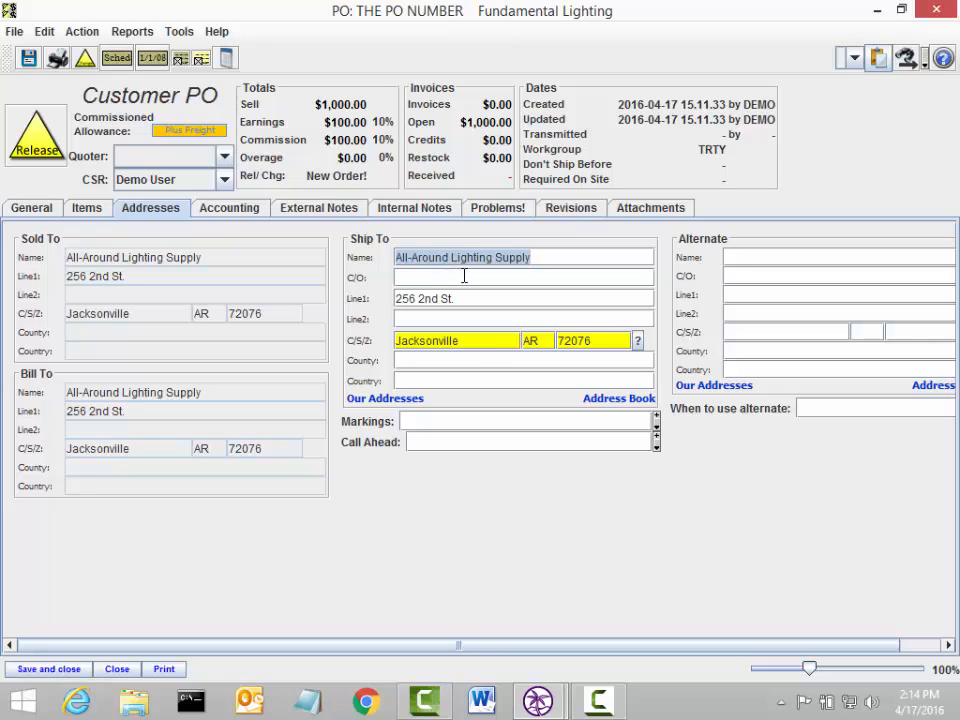
left_click(449, 421)
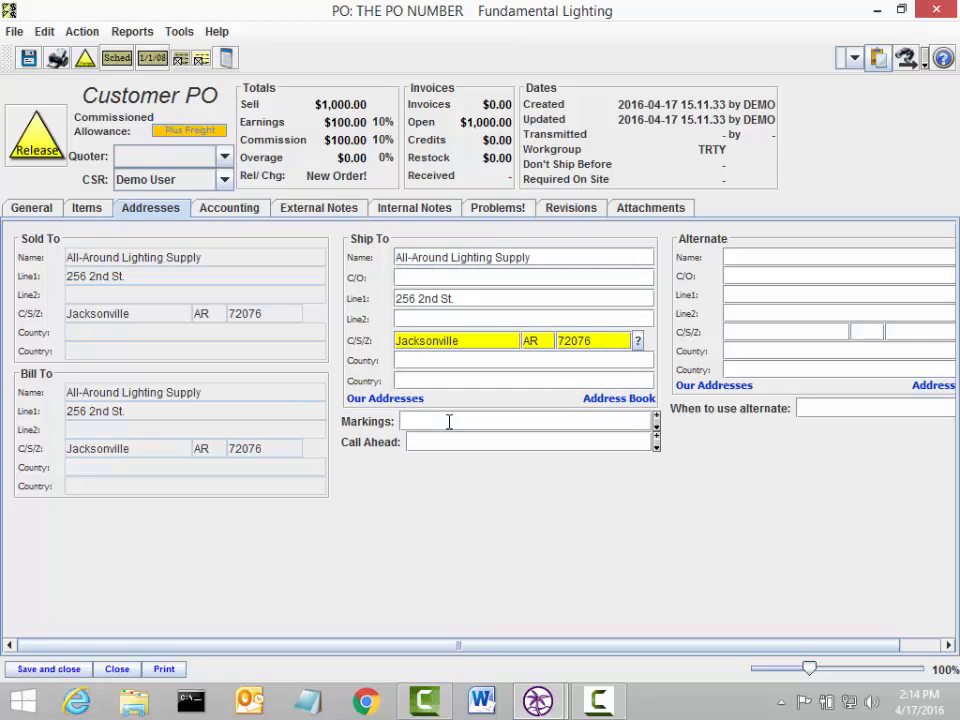
type("Mark all cartons with PO numb")
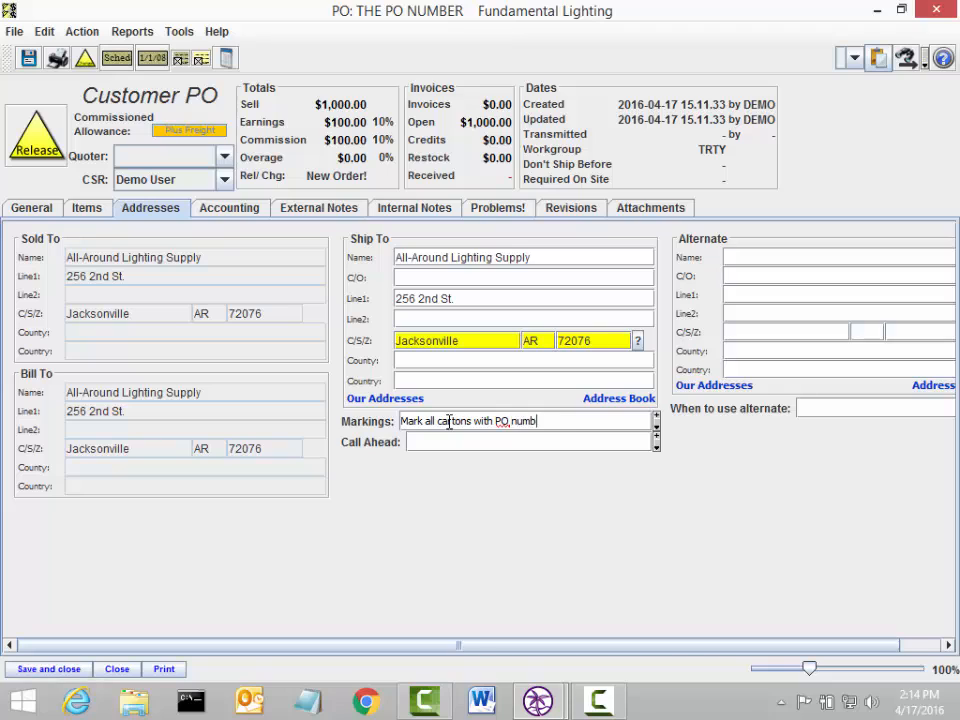
type("er")
key("Tab")
Step: Save the marking text as the clipboard note 'PO NUMBER', then clear the Markings field
left_click(657, 420)
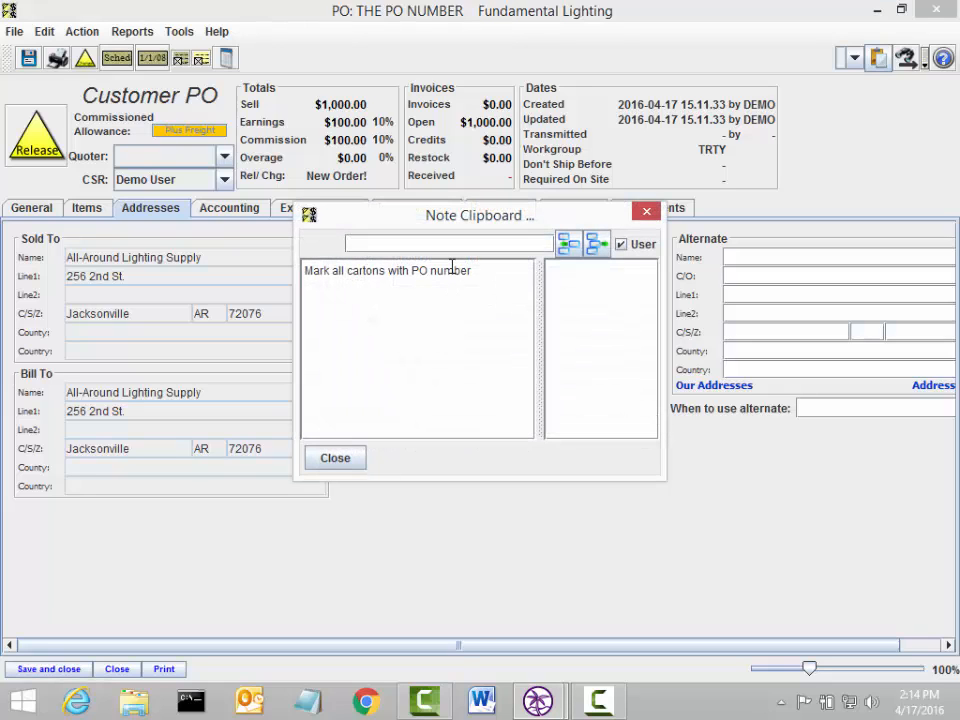
type("PO NU")
type("MBER")
left_click(566, 247)
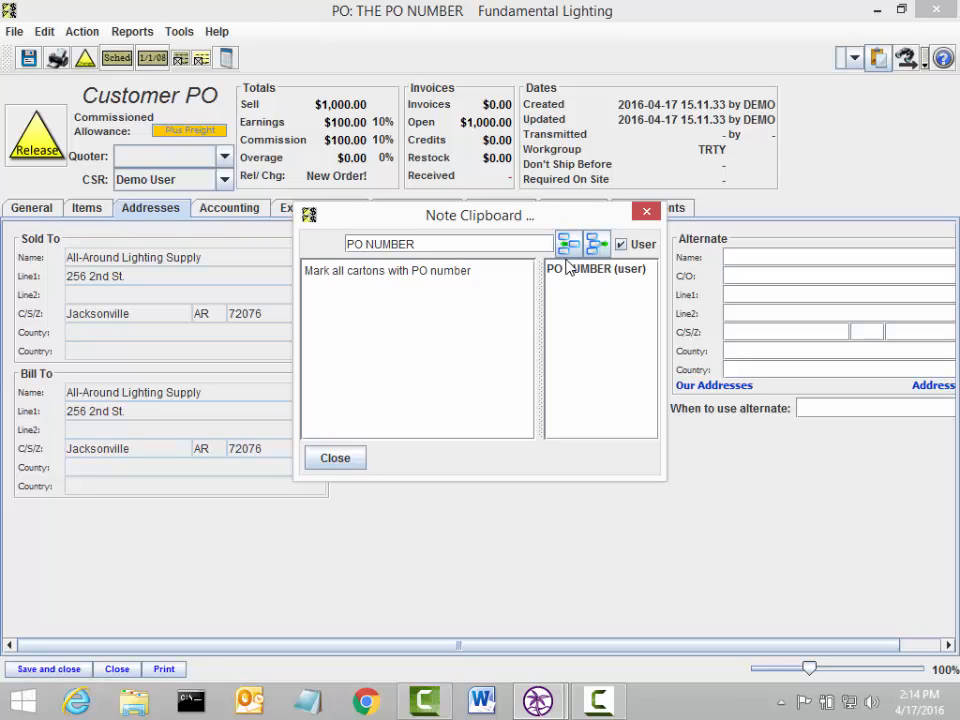
left_click(340, 458)
left_click(605, 420)
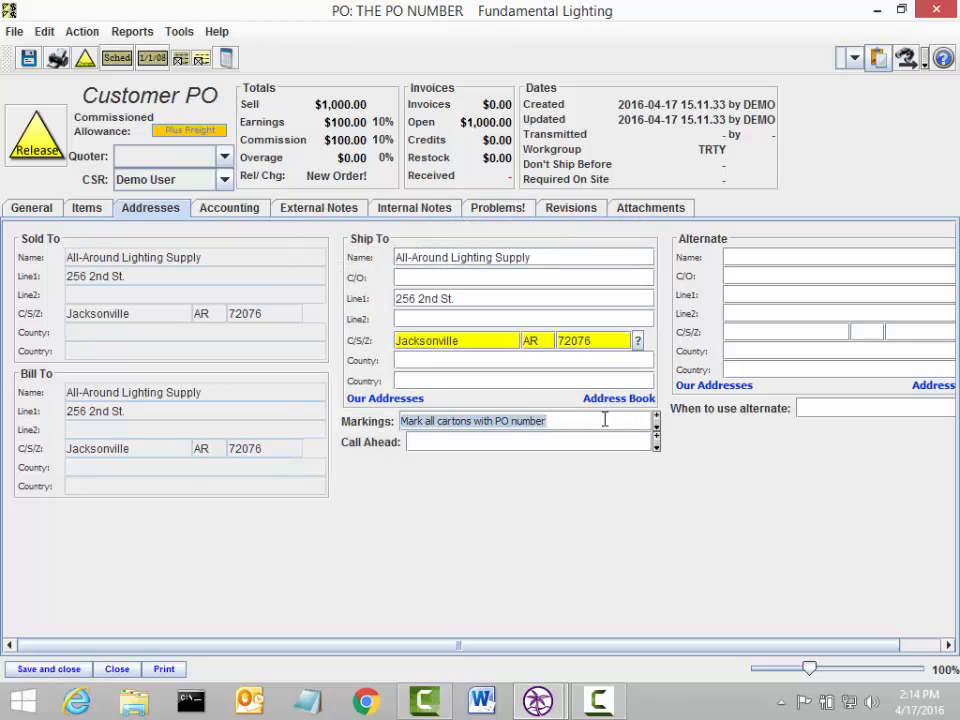
key("Delete")
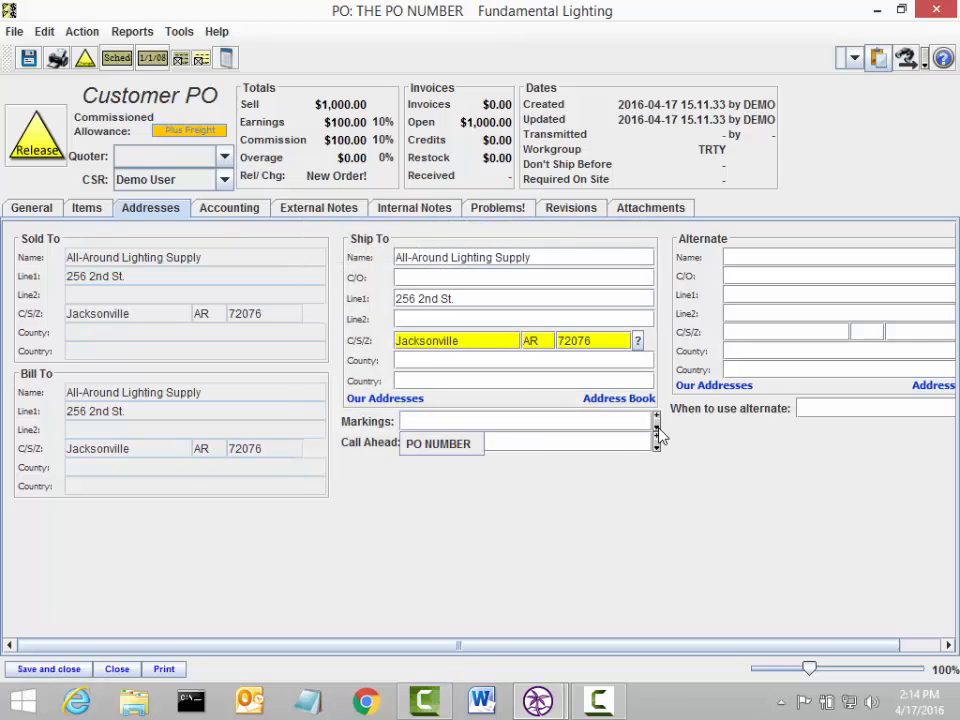
Step: Refill Markings from the PO NUMBER note and enter a 24-hour call-ahead instruction with the contact's phone number
left_click(450, 450)
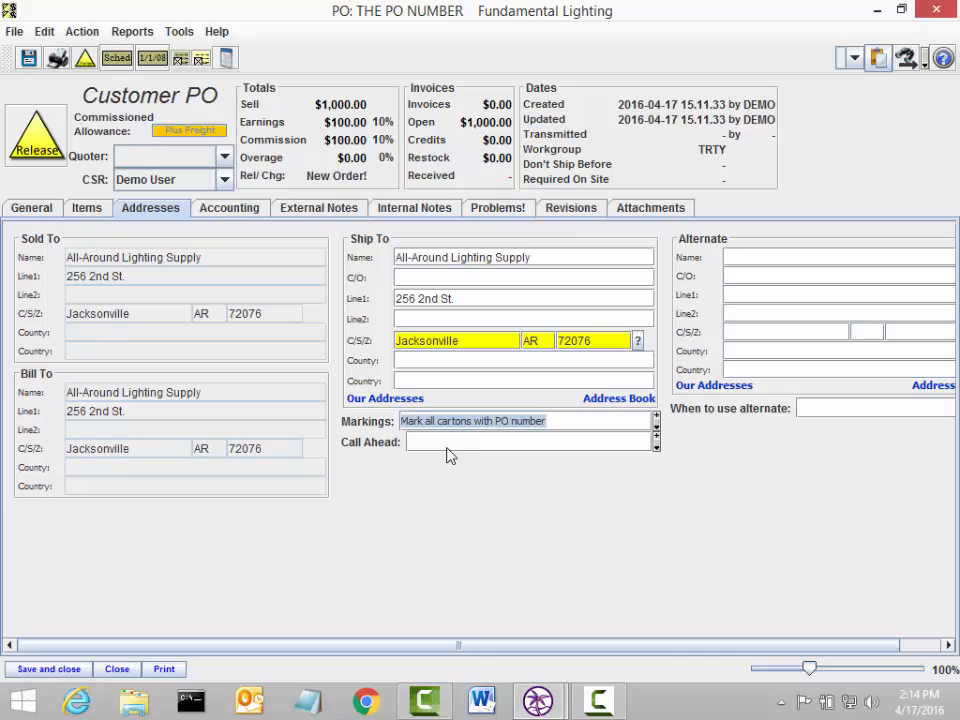
left_click(652, 429)
left_click(600, 441)
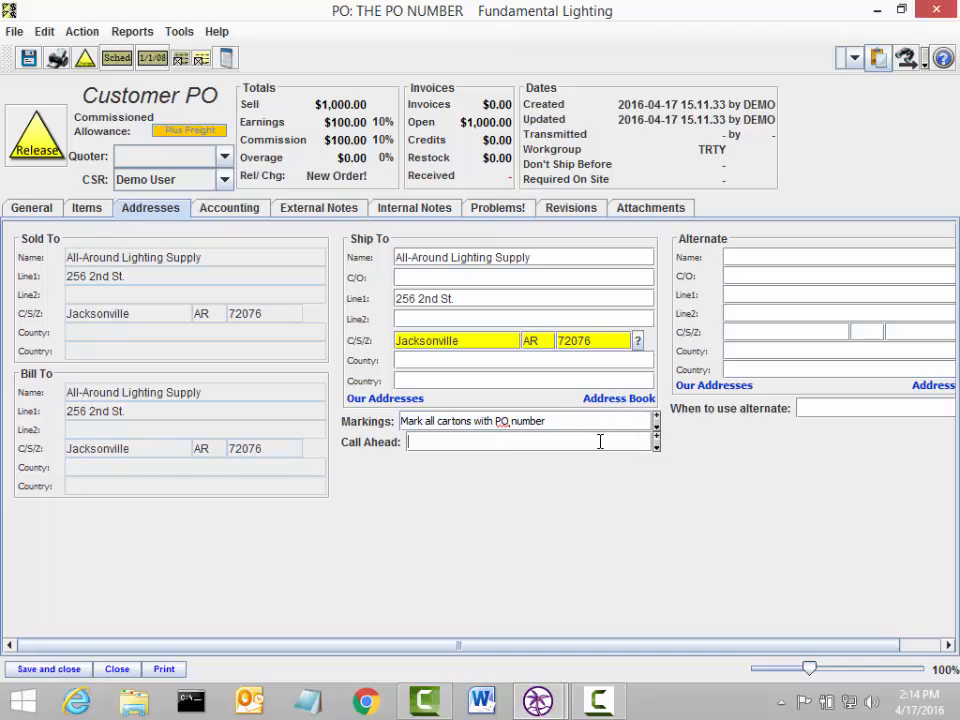
type("call bob 24 hours b4 at 222")
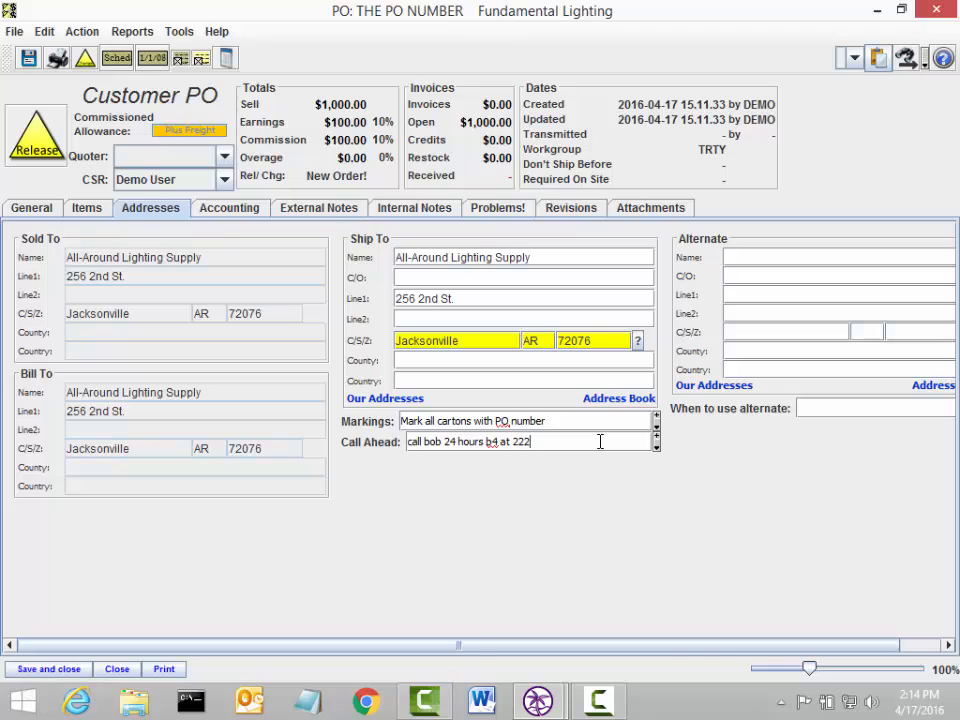
type("-1111")
Step: Write 'CSR' in the external notes and 'shrink wrap' as the shipping instructions
left_click(330, 214)
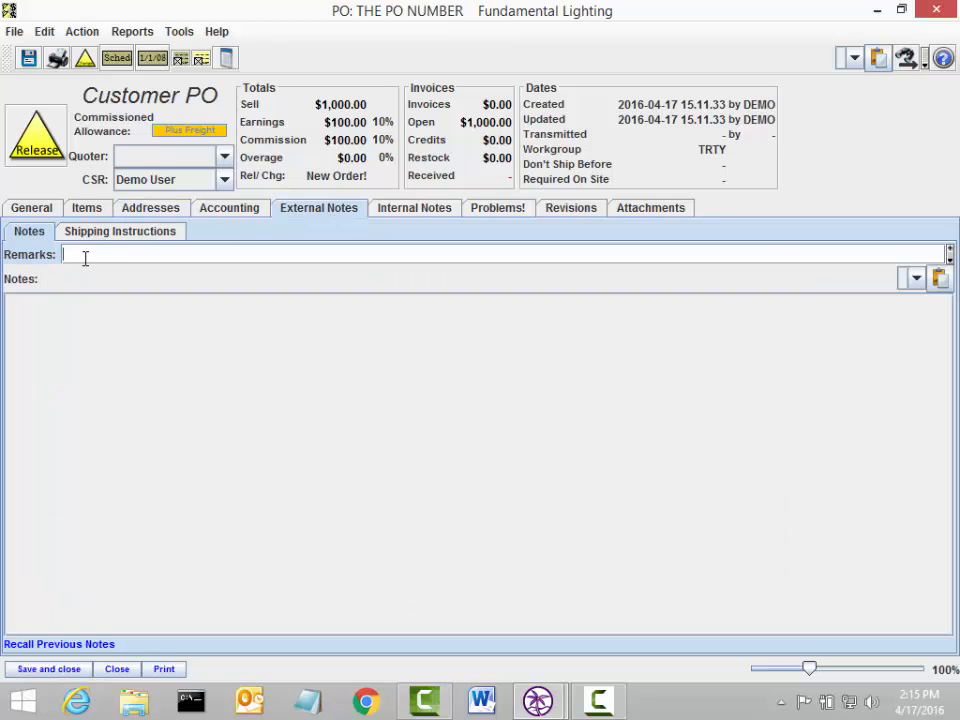
left_click(72, 327)
type("CSR at Factory")
left_click(100, 236)
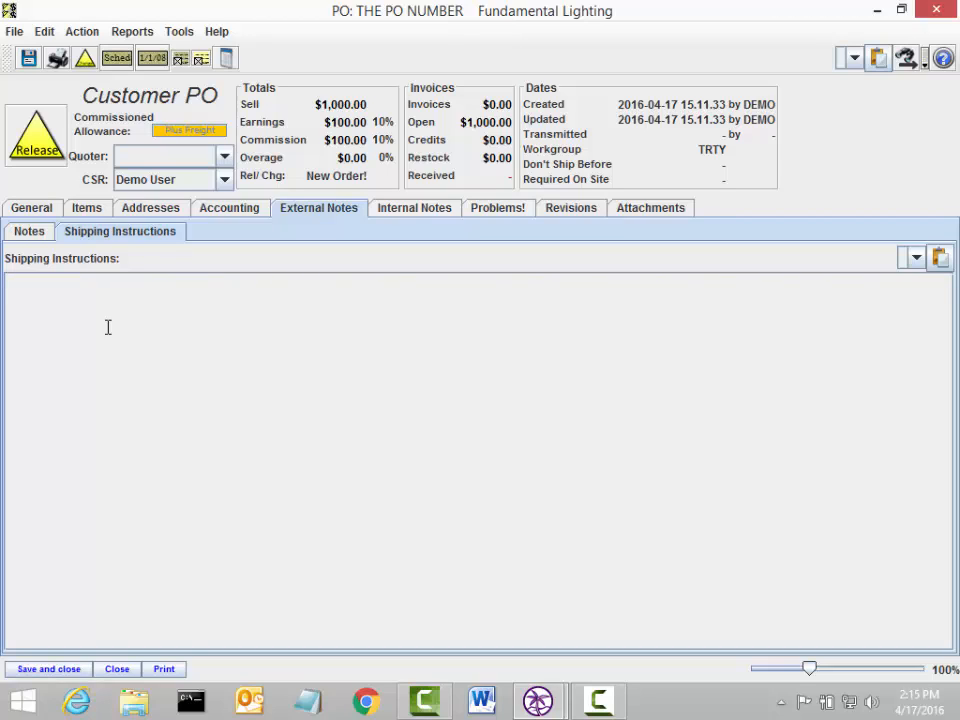
type("wrap")
Step: Print the PO to Send Message output for both customer and manufacturer copies
left_click(164, 669)
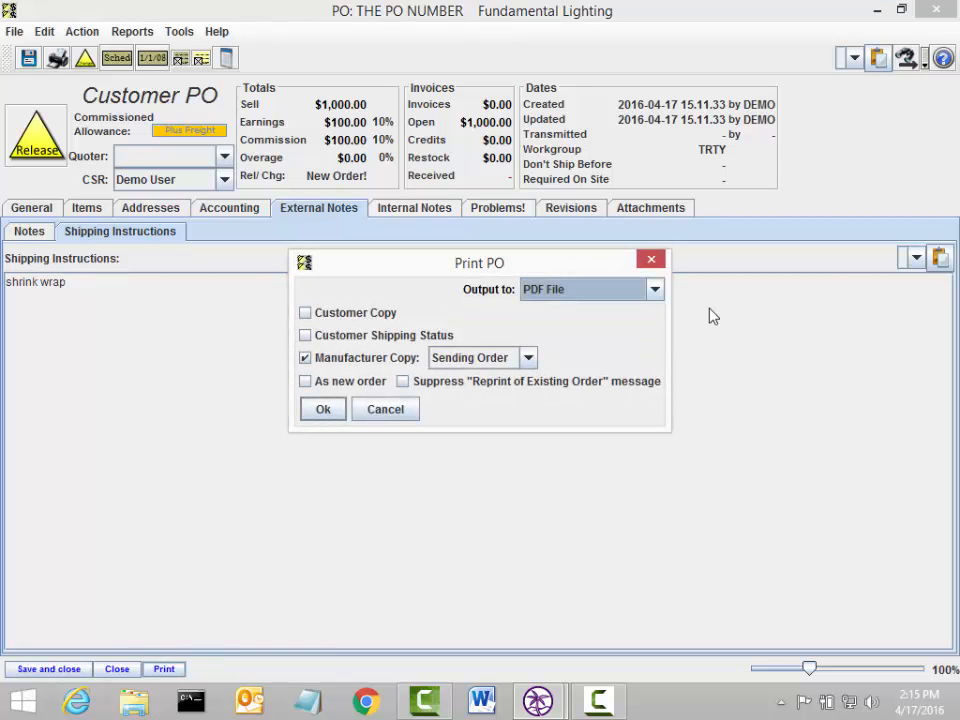
left_click(581, 289)
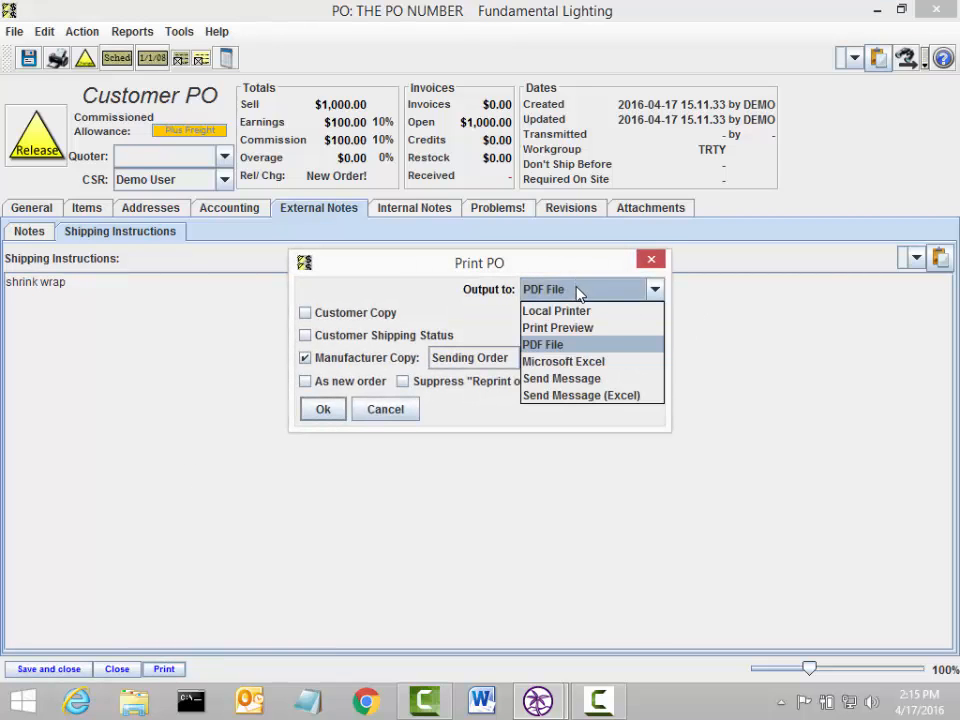
left_click(601, 385)
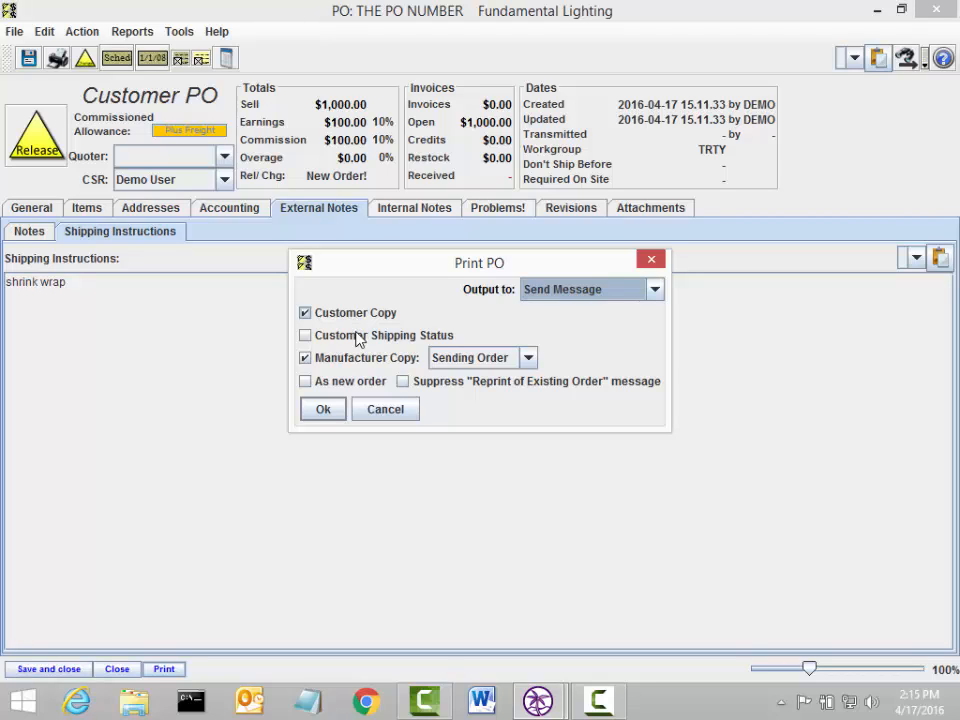
left_click(326, 411)
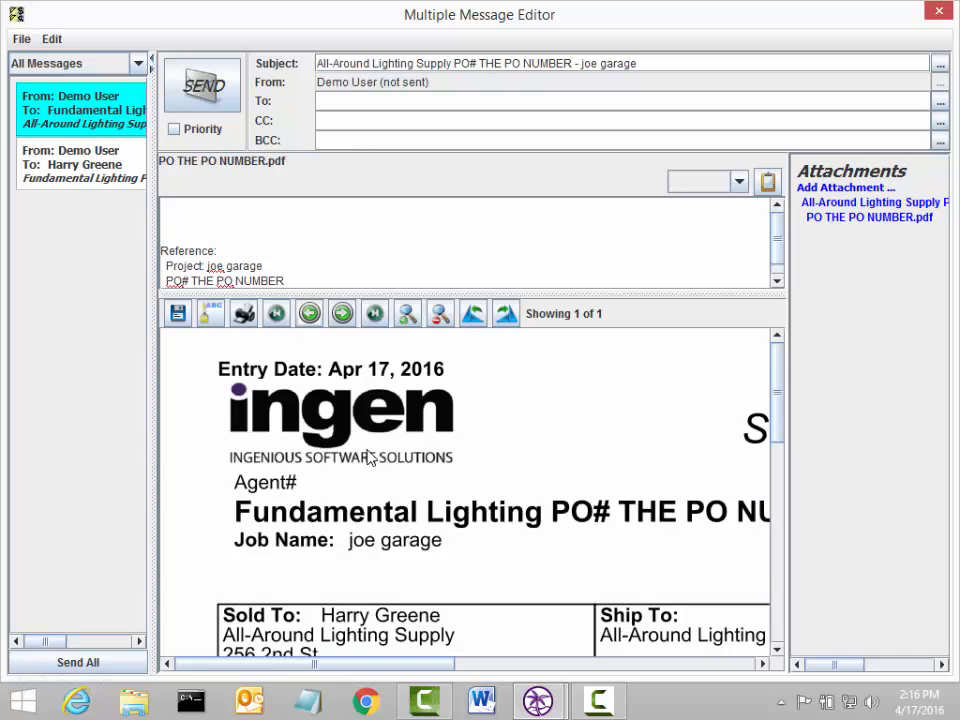
Step: Shrink the PDF preview to fit the page and widen the document preview pane
left_click(438, 320)
left_click(438, 320)
left_click(437, 321)
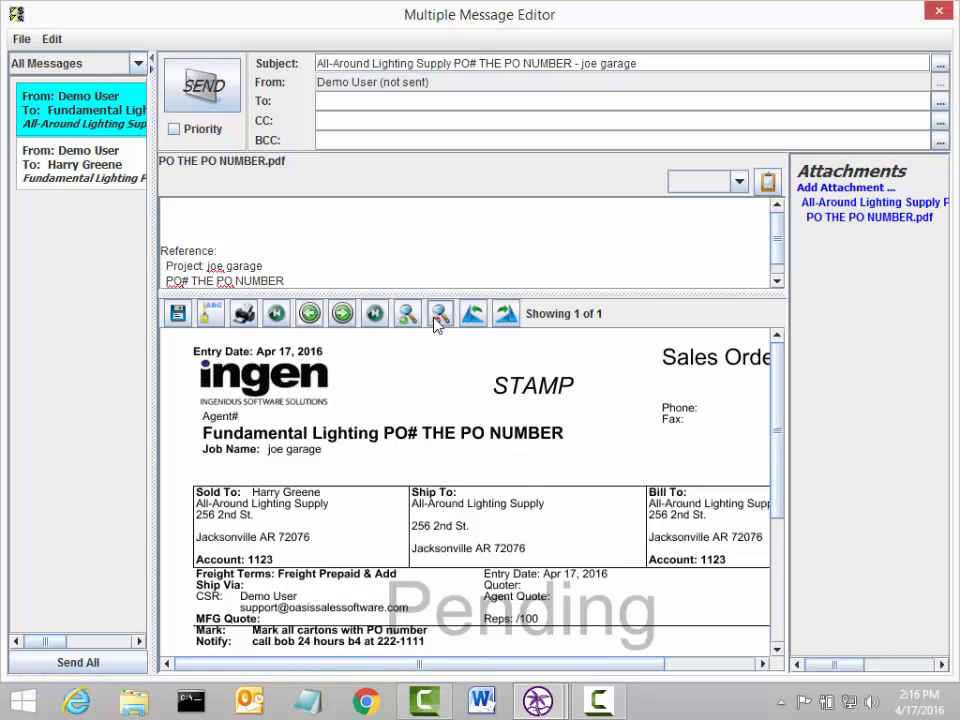
left_click(438, 320)
left_click(407, 316)
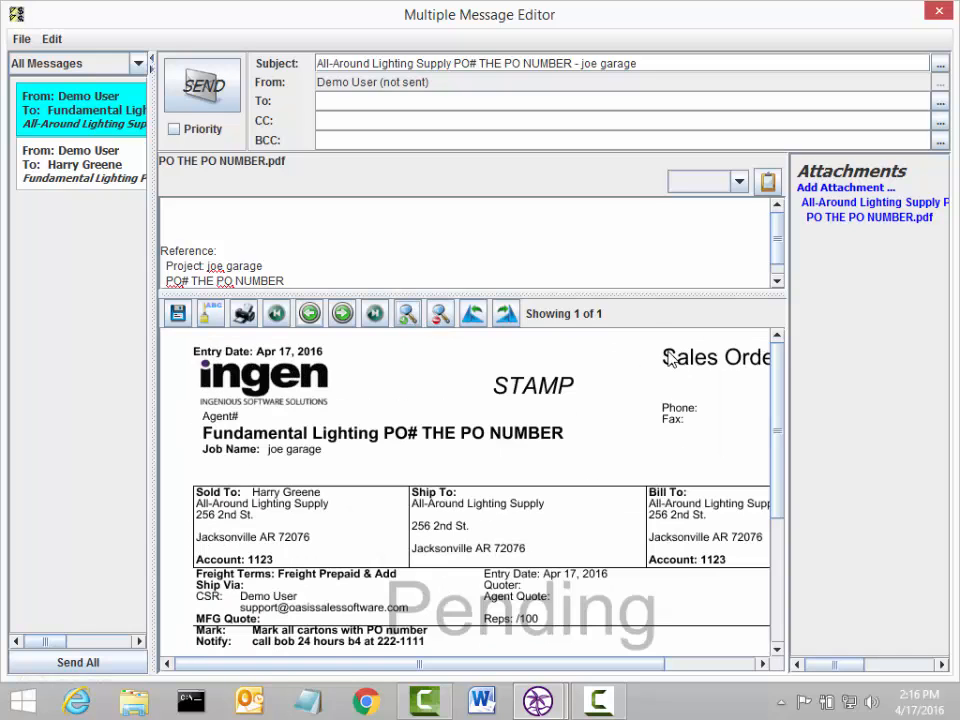
left_click_drag(788, 332, 849, 338)
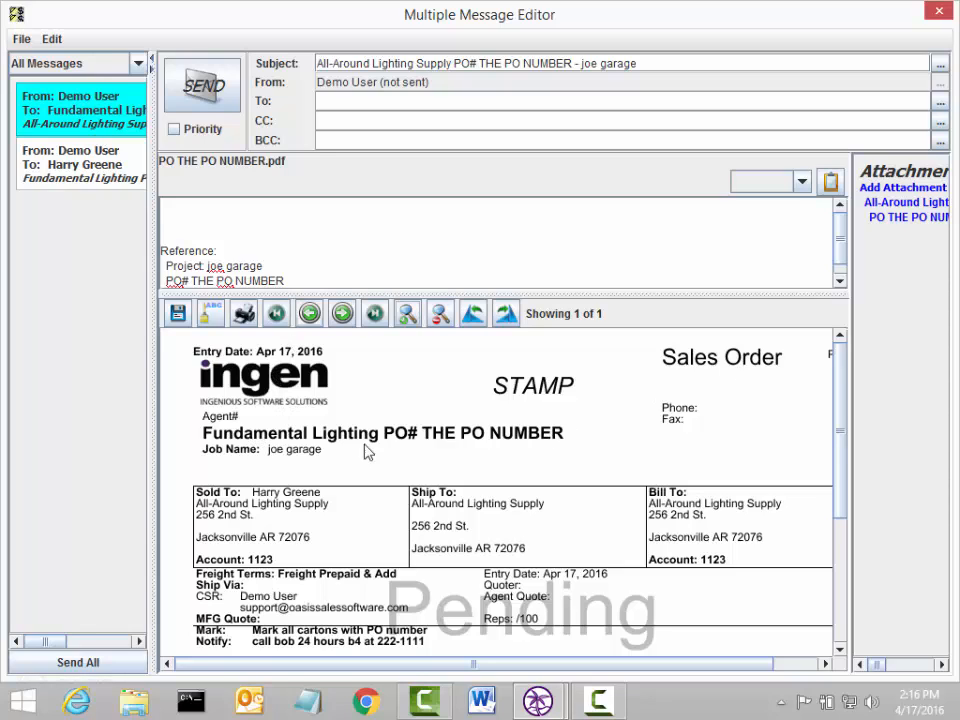
Step: Review the customer and manufacturer PO emails, scrolling to the sales-order PDF's $1,000.00 total
left_click(112, 188)
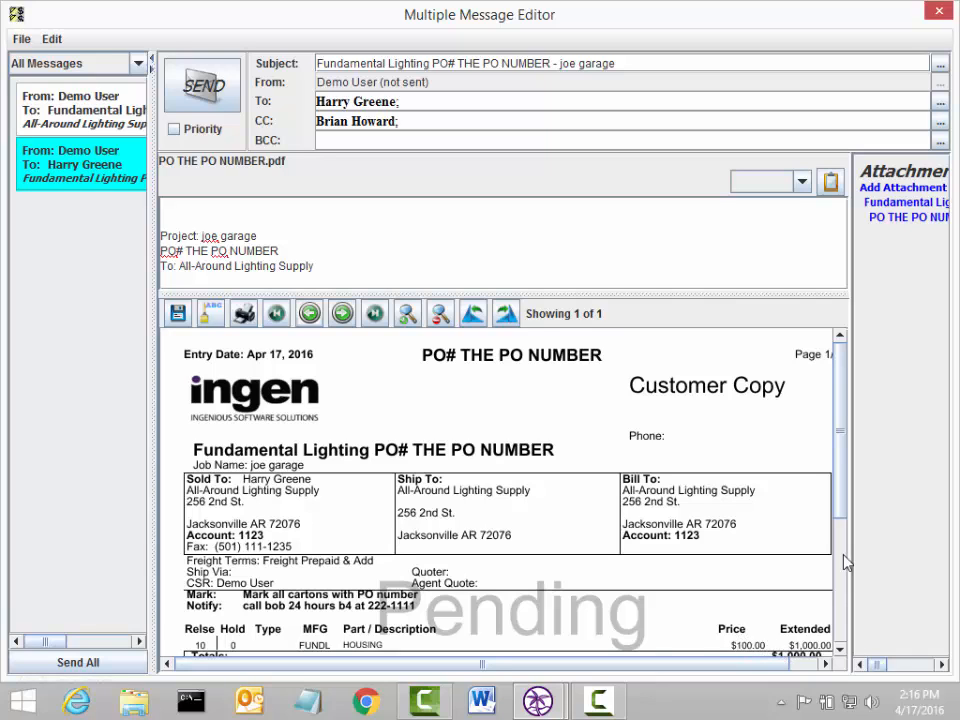
left_click(100, 103)
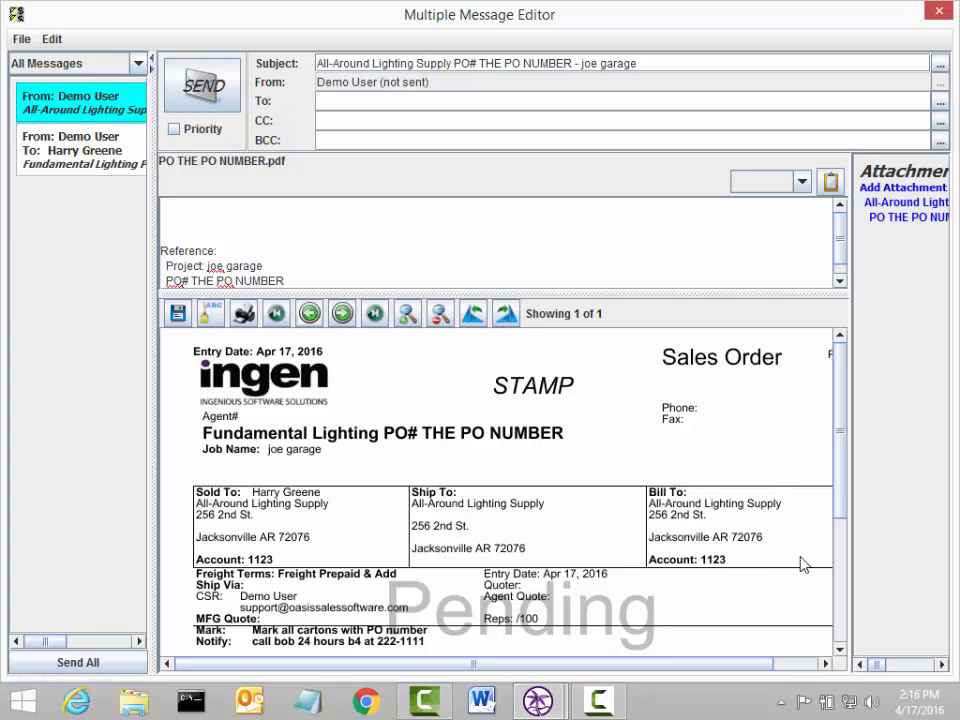
left_click_drag(845, 507, 846, 559)
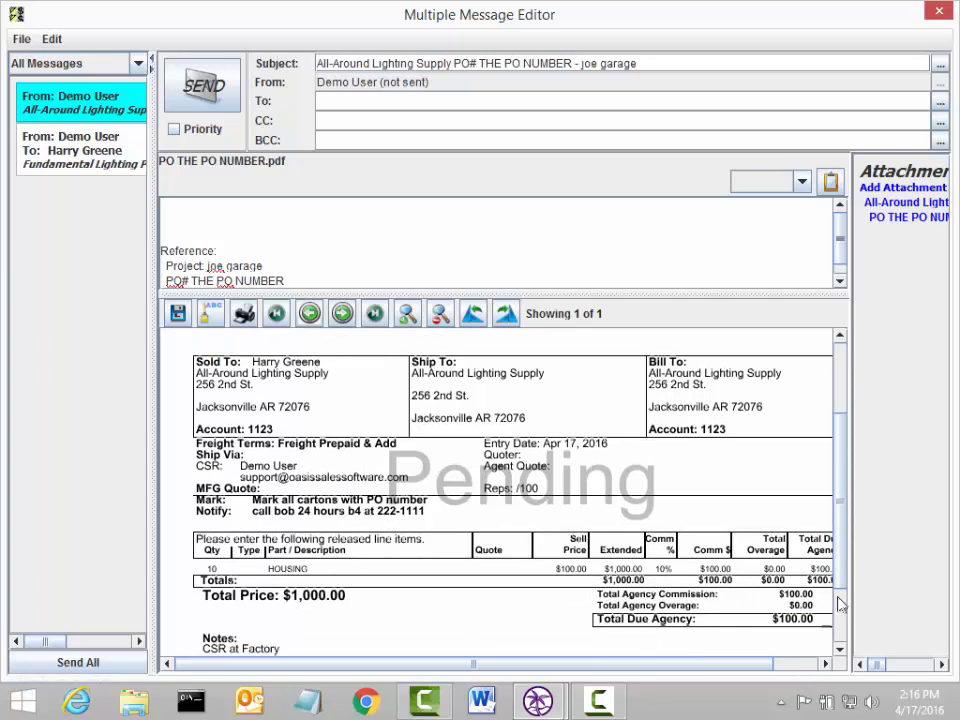
scroll(840, 594, "down", 3)
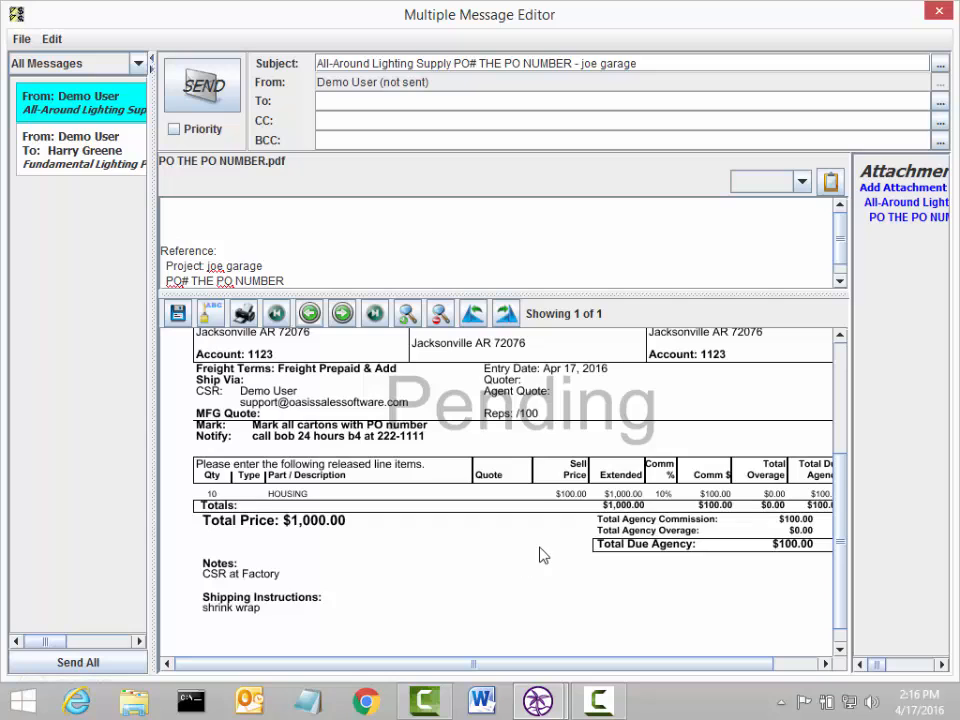
left_click(879, 191)
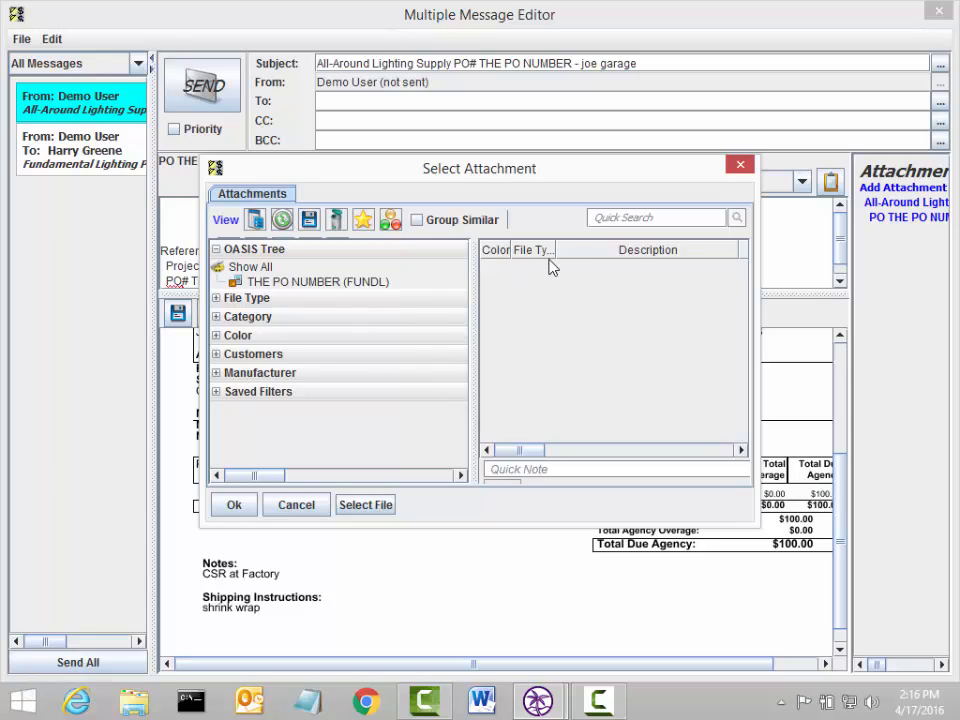
left_click(368, 505)
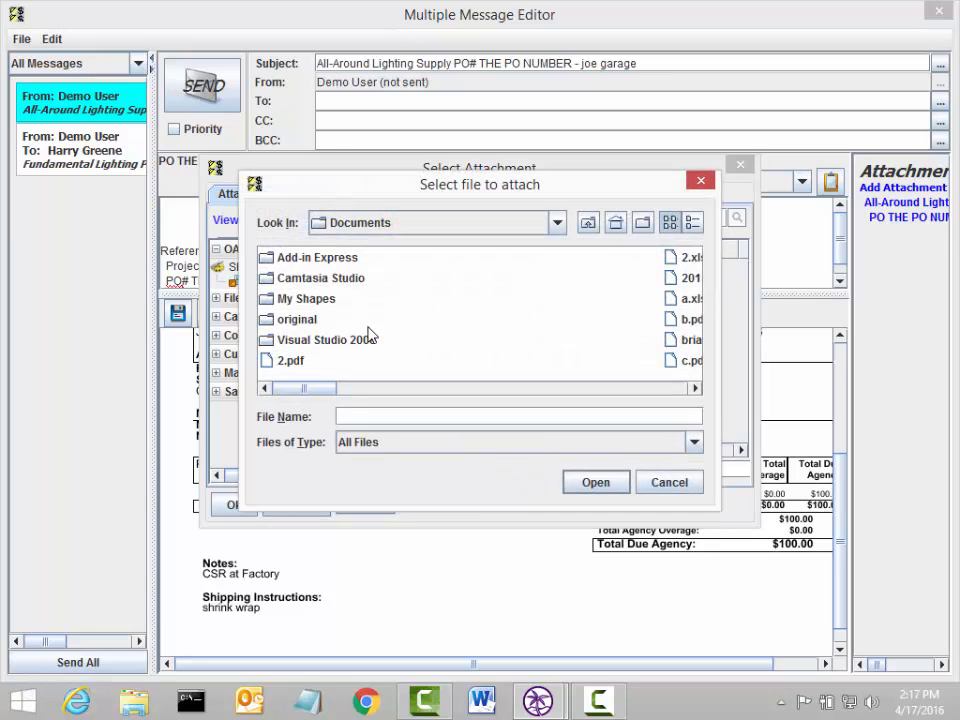
left_click(522, 409)
left_click(673, 483)
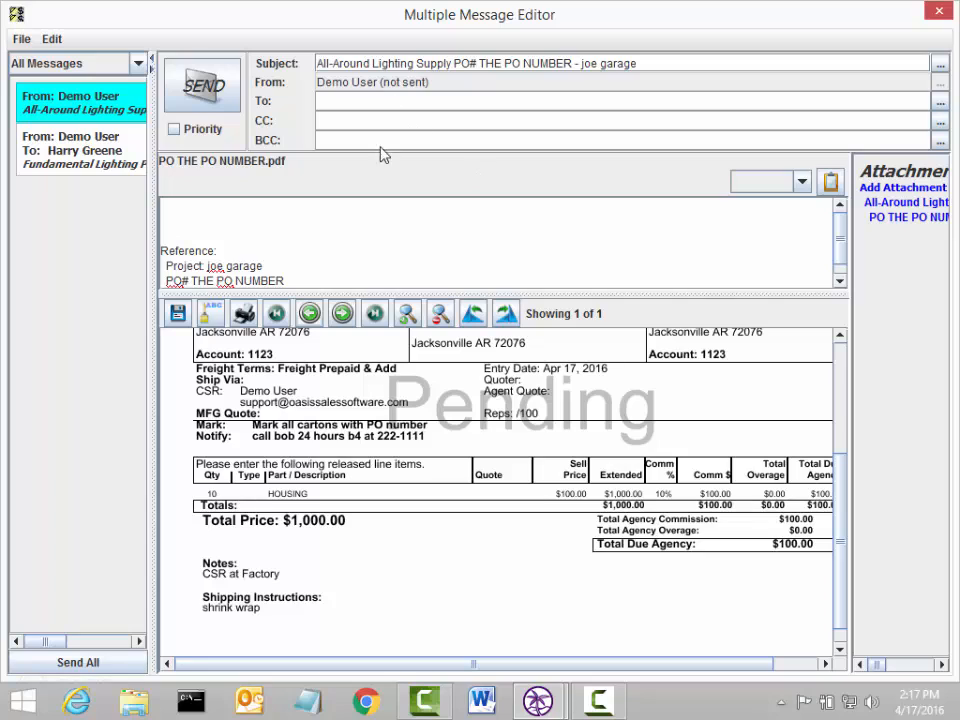
Step: Pick the INGEN Software contact from autocomplete as recipient and send the manufacturer PO email
left_click(361, 104)
type("brian")
left_click(330, 121)
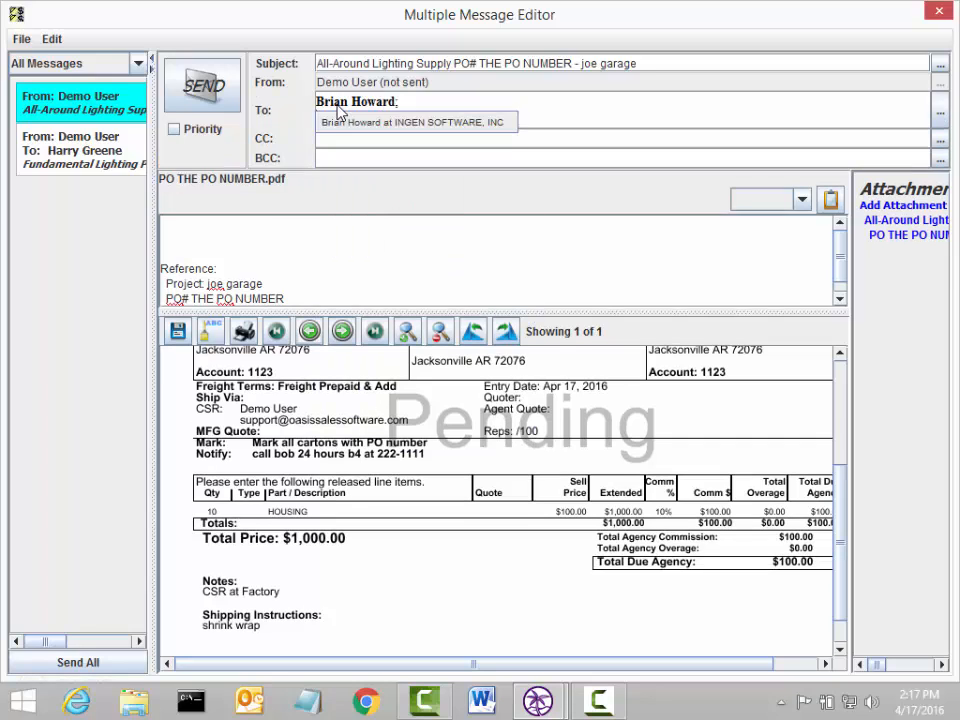
left_click(208, 88)
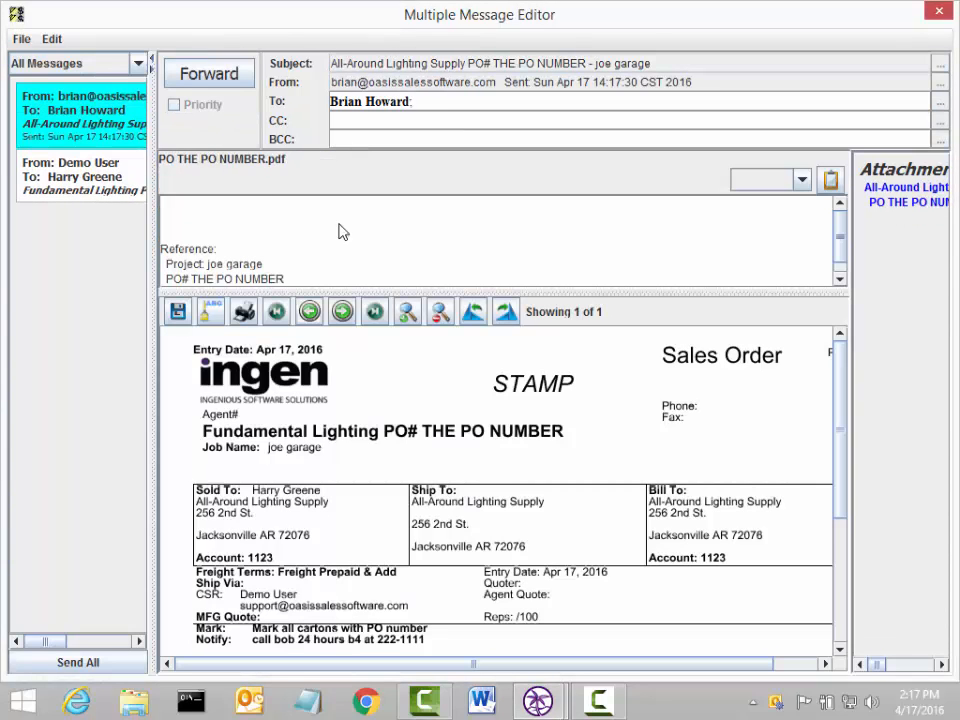
Step: Check the customer-copy PO email's sales-order preview, then send it to the customer
left_click(60, 173)
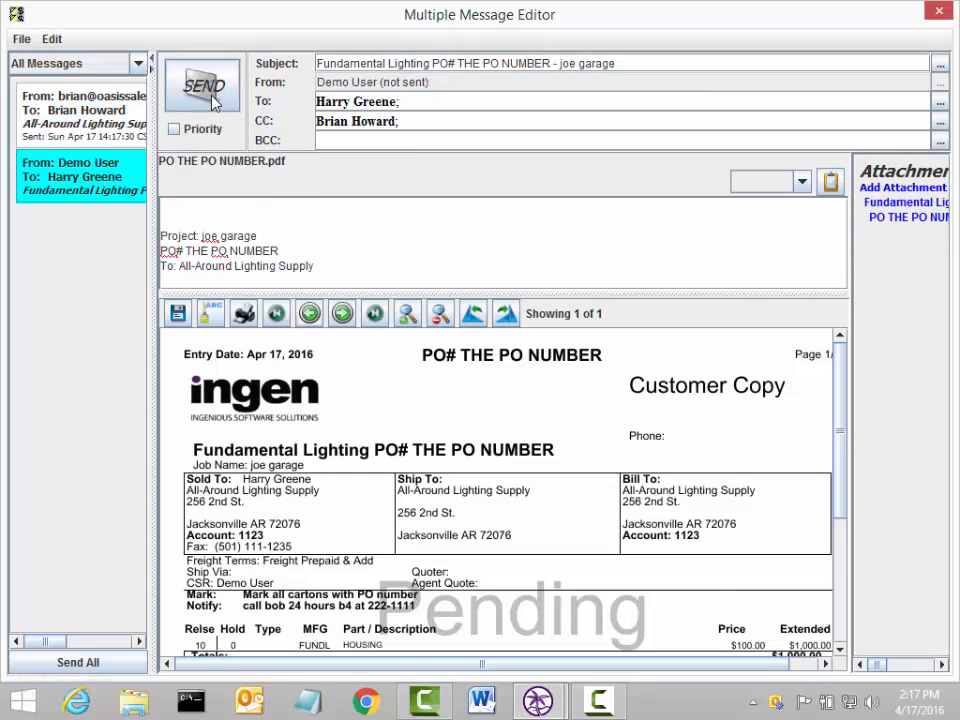
scroll(843, 508, "down", 1)
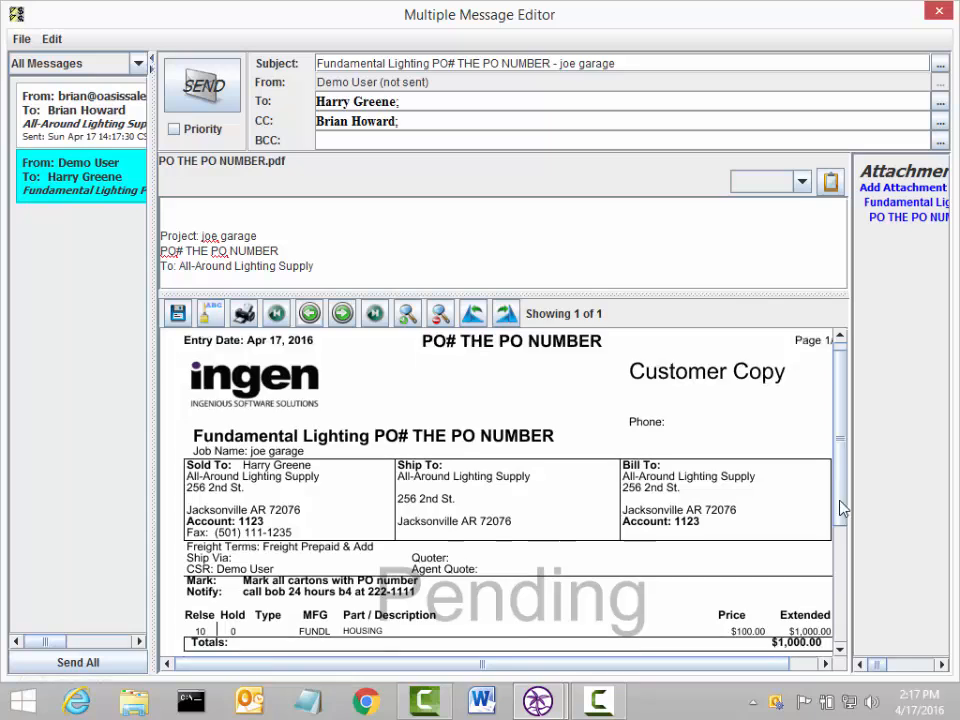
left_click_drag(843, 508, 842, 563)
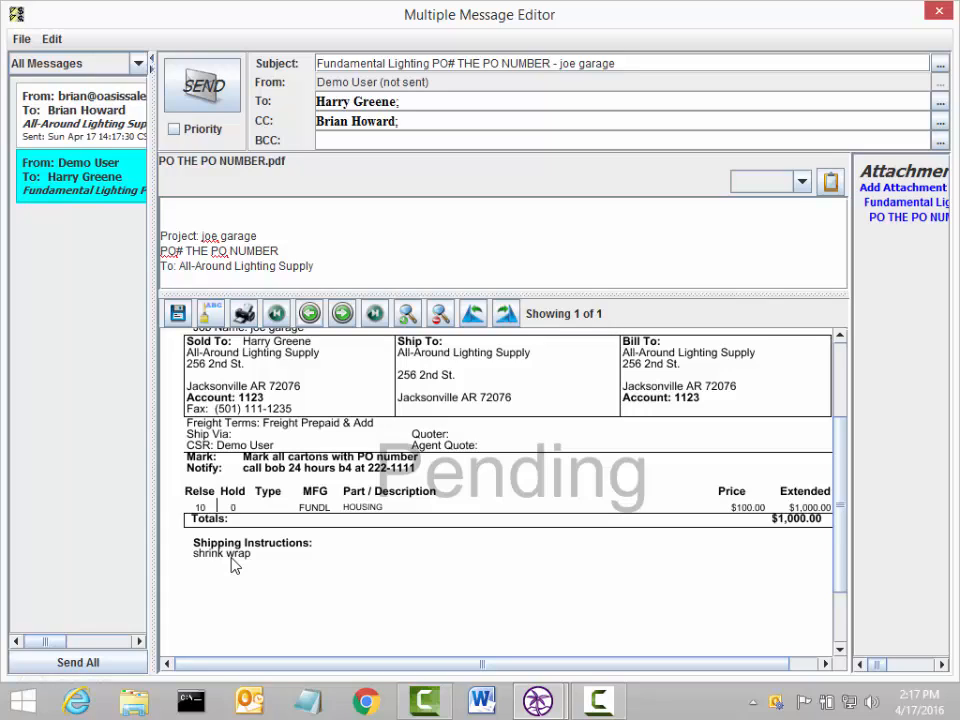
left_click(203, 86)
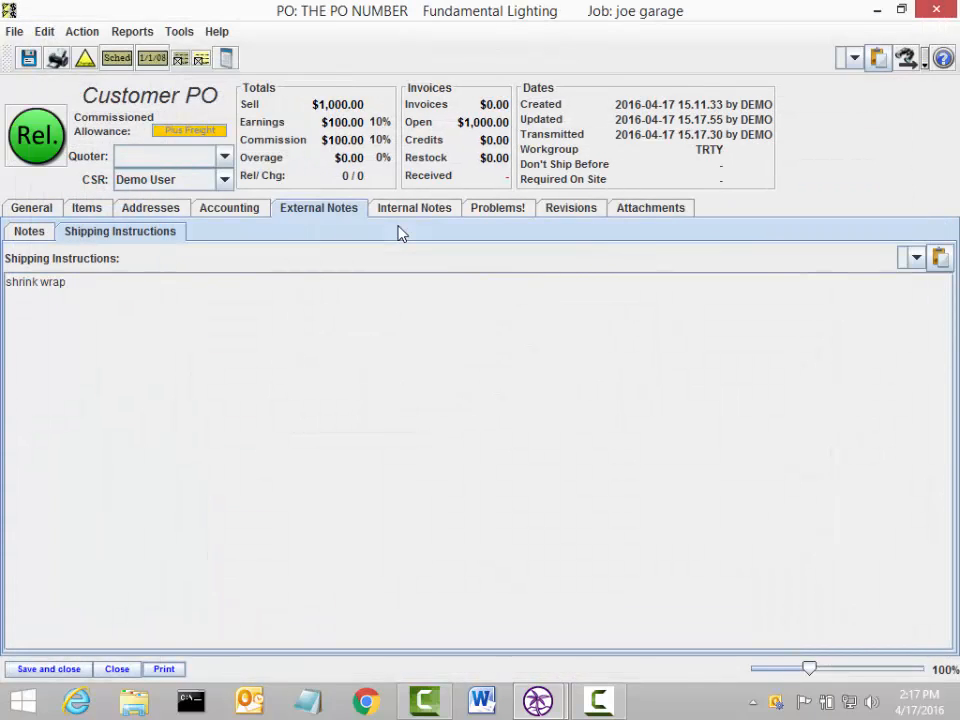
Step: Open the stored SalesOrder_THEPONUMBER PDF from the PO's Attachments tab
left_click(646, 208)
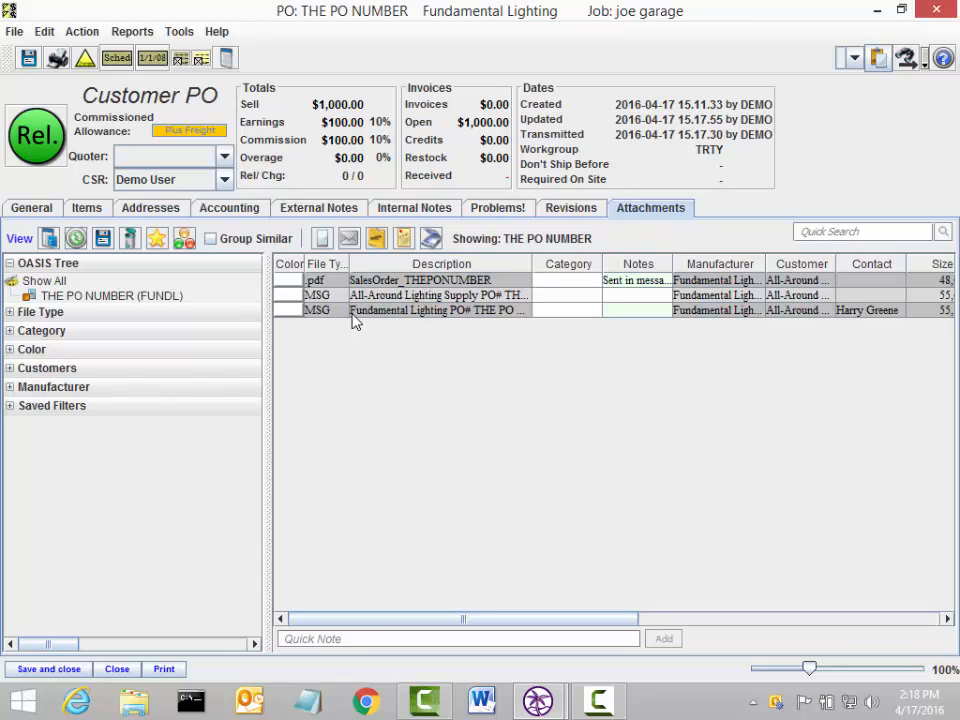
double_click(444, 280)
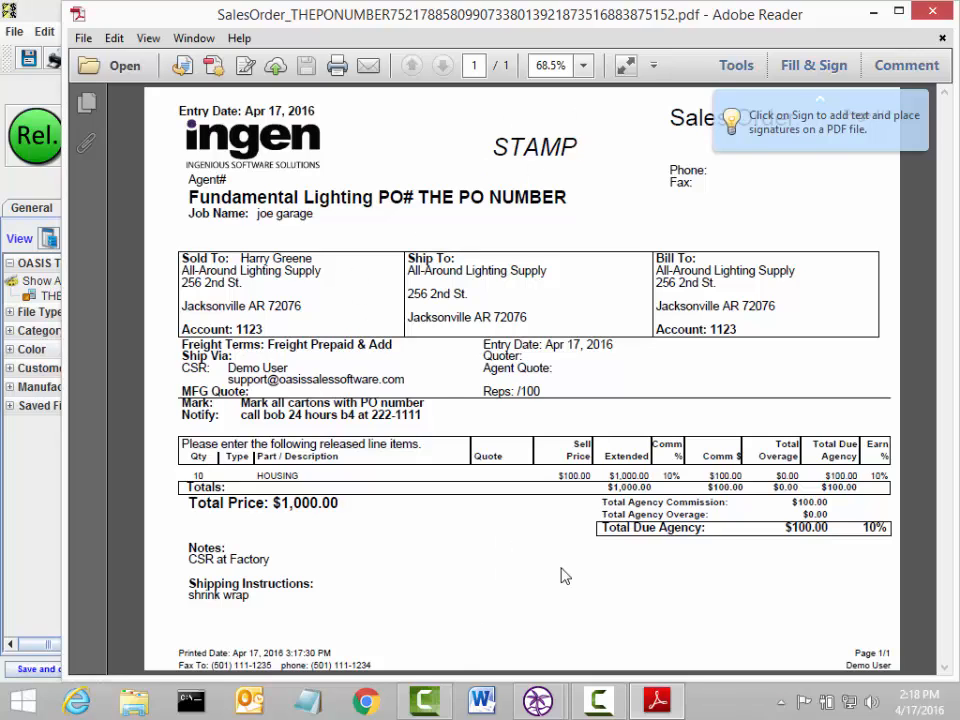
Step: Close the PDF, inspect the stored customer and manufacturer emails, then save and close the PO
left_click(935, 11)
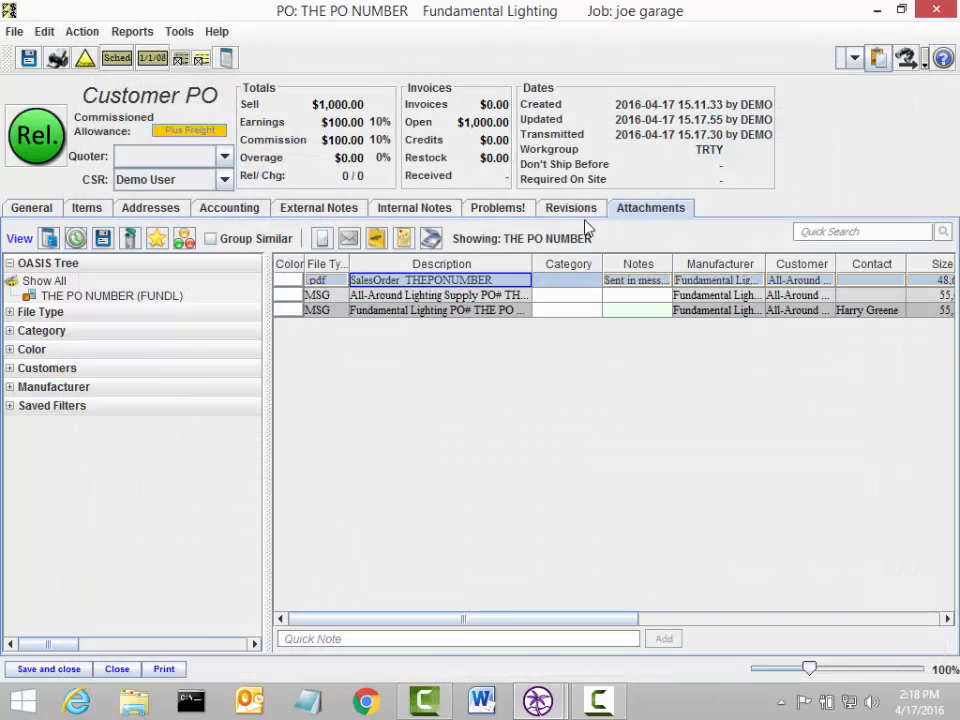
double_click(453, 313)
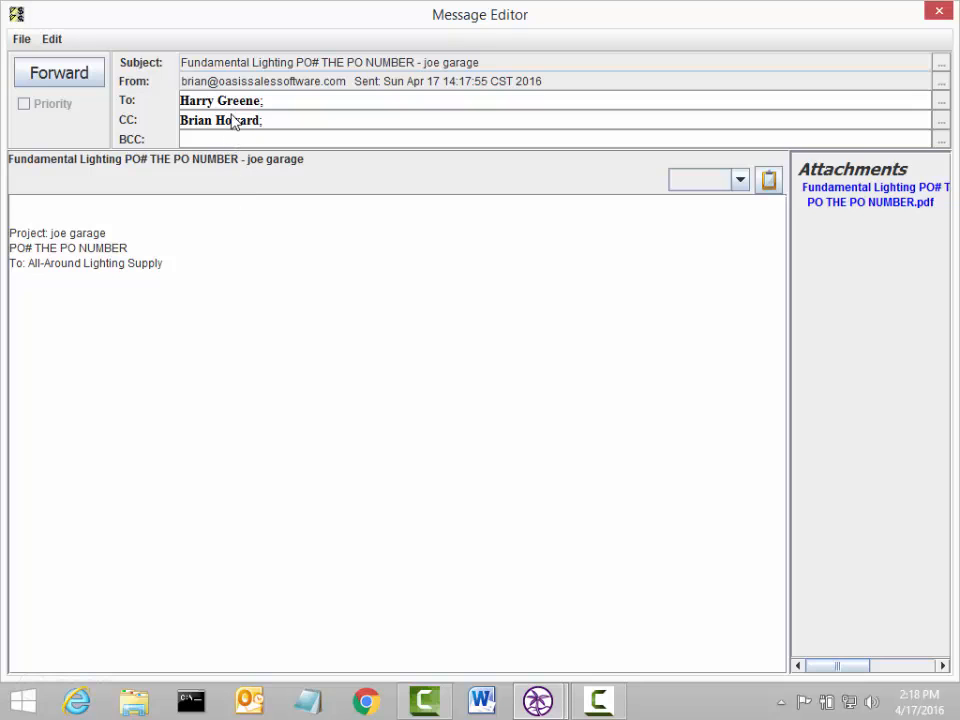
left_click(935, 11)
double_click(482, 297)
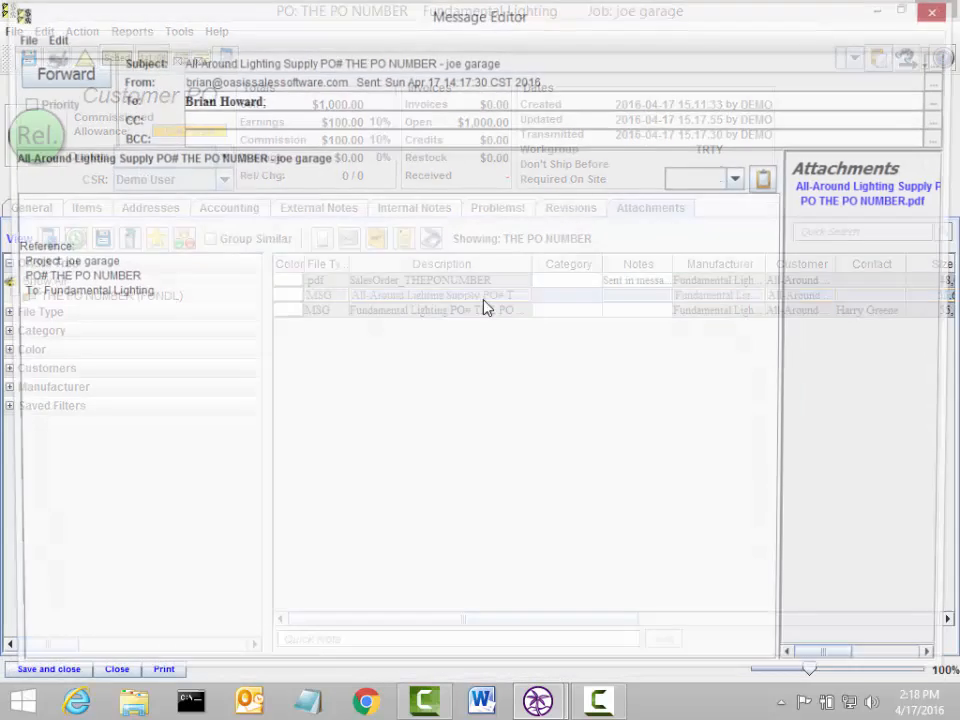
left_click(936, 12)
left_click(60, 669)
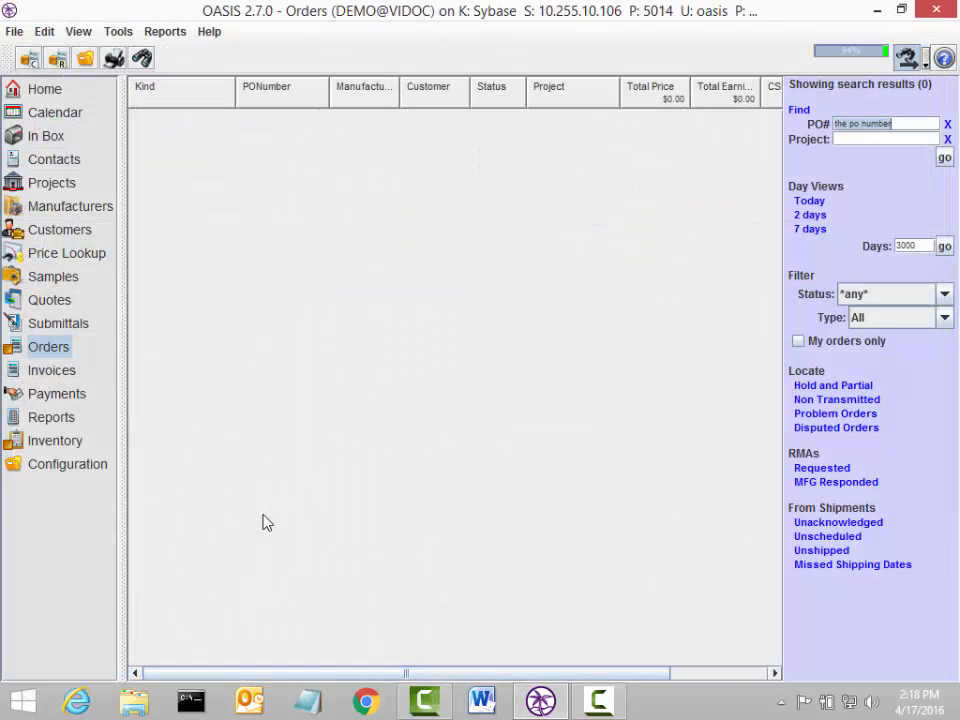